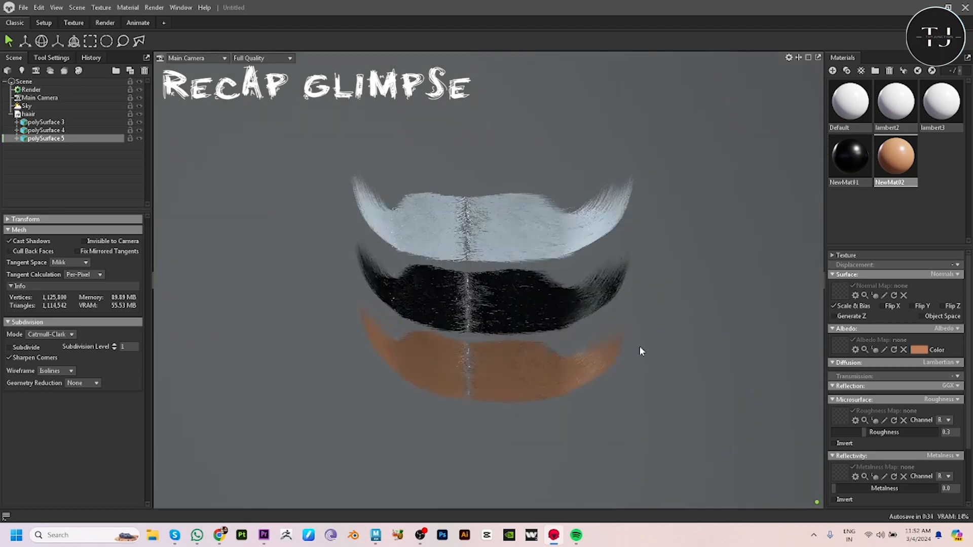
left_click(31, 90)
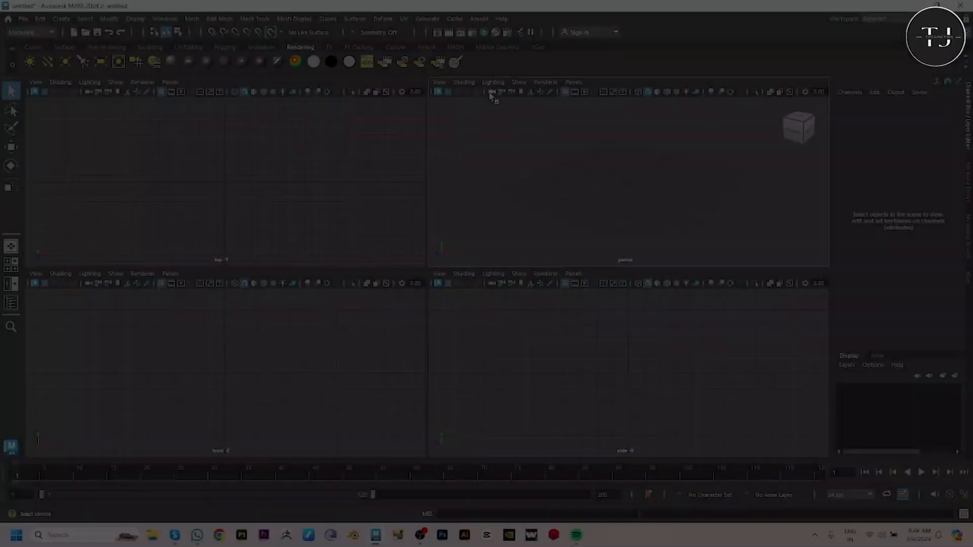
Import the BasicHead mesh from the Bipeds sculpting base meshes and frame it in the maximized perspective view
key("space")
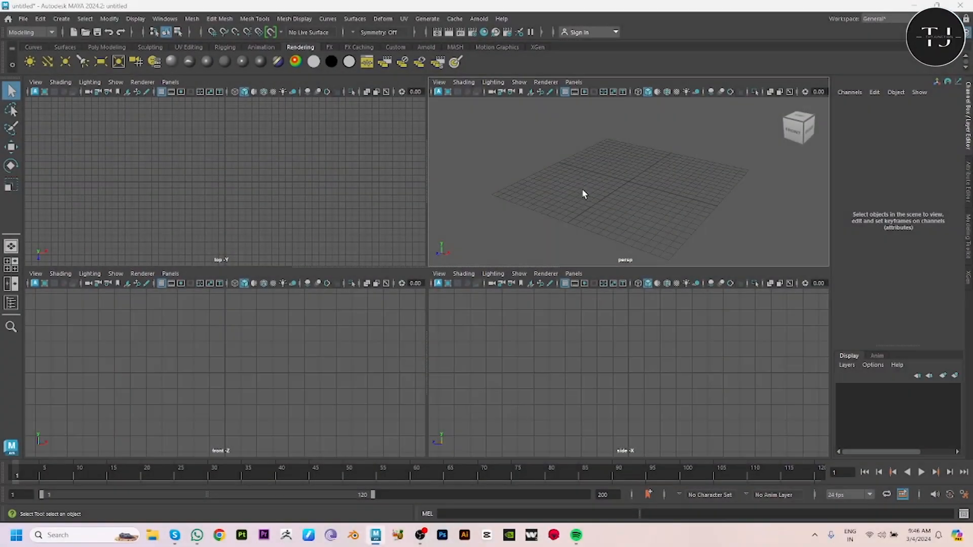
left_click(107, 47)
left_click(151, 47)
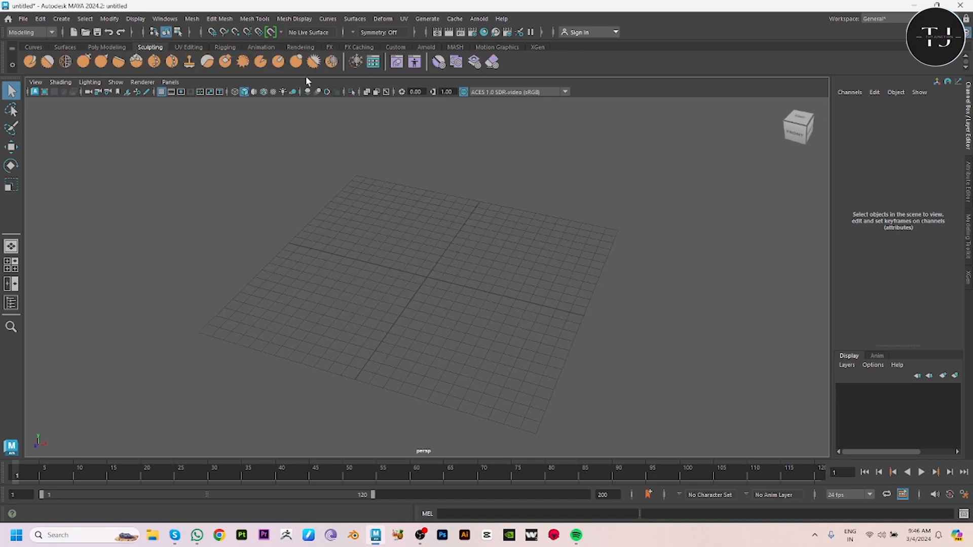
left_click(356, 62)
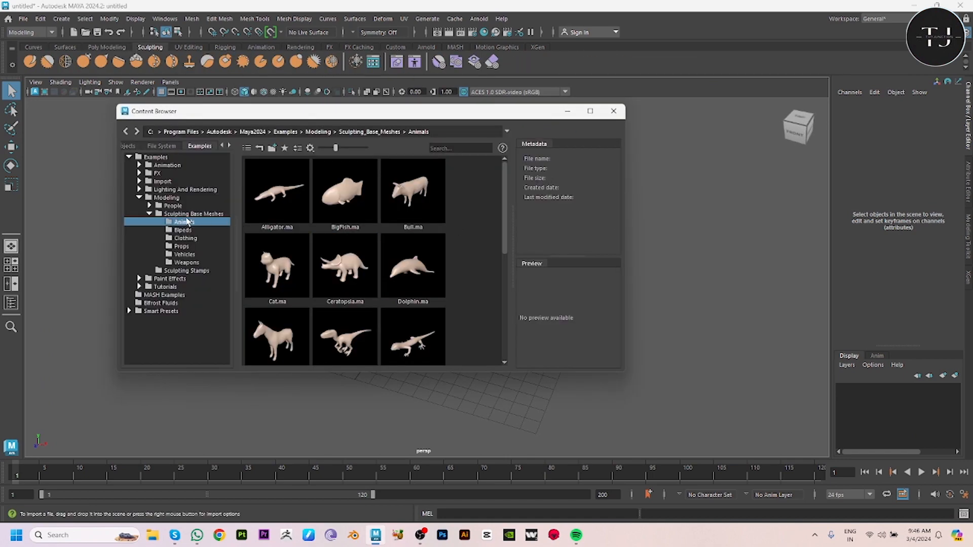
left_click(182, 230)
double_click(413, 192)
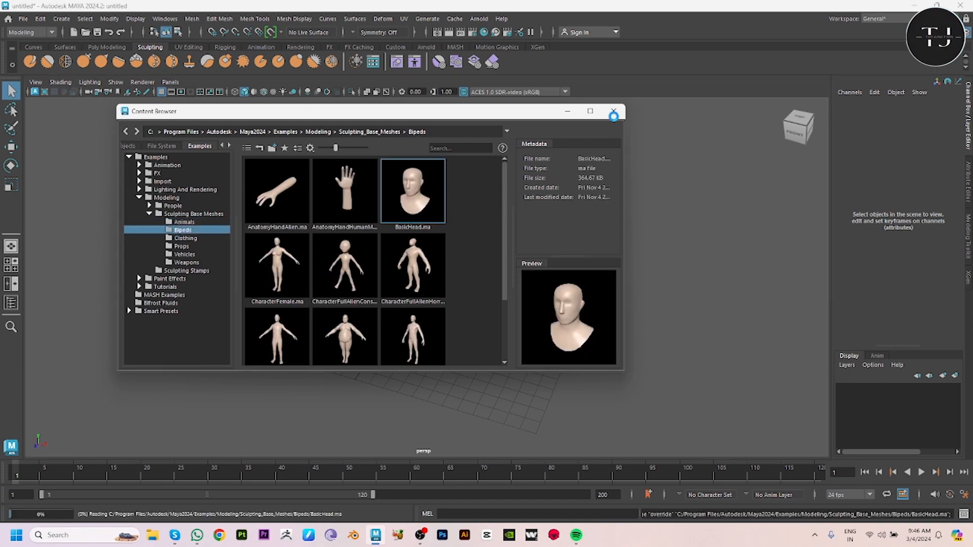
left_click(613, 111)
key("f")
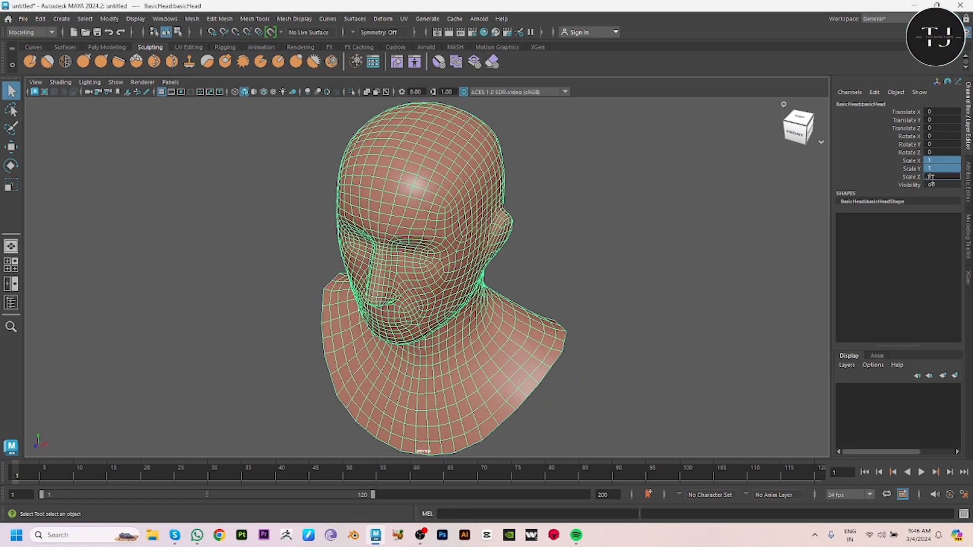
Scale the head uniformly to 0.1 in X, Y and Z
key("Return")
key("f")
Select the moustache-shaped area of faces between the nose and mouth and extract it as a separate mesh
left_click_drag(425, 321, 532, 218, "alt")
left_click(537, 336)
right_click_drag(532, 218, 526, 211, "alt")
left_click_drag(526, 211, 469, 254, "alt")
right_click_drag(469, 253, 482, 284, "alt")
left_click_drag(481, 284, 489, 295, "alt")
right_click_drag(488, 296, 517, 355, "alt")
mouse_move(517, 355)
left_mouse_down("alt")
mouse_move(516, 340)
mouse_move(514, 355)
left_mouse_up("alt")
left_click(415, 299)
middle_click_drag(415, 299, 378, 330, "alt")
right_click_drag(377, 330, 448, 354, "alt")
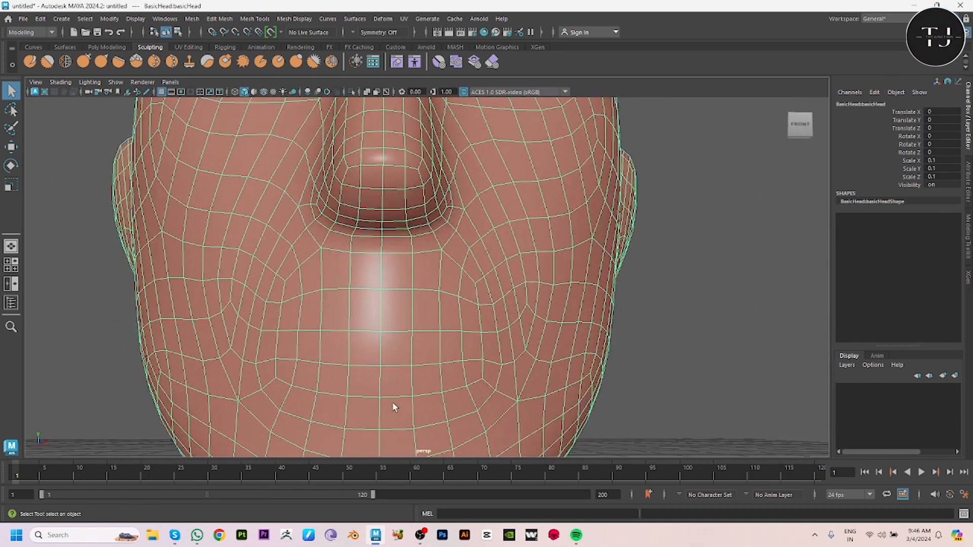
key("F9")
left_click(294, 284)
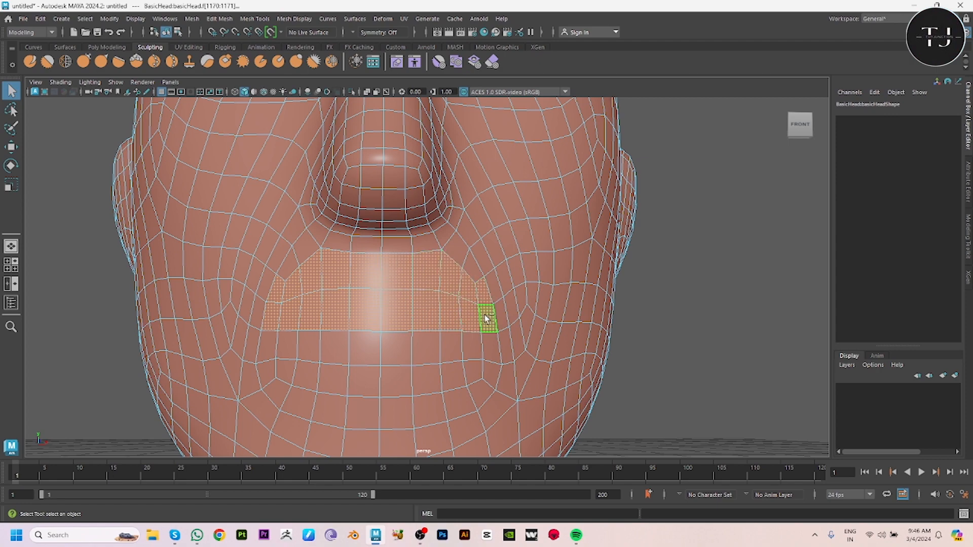
right_click_drag(431, 190, 423, 270, "shift")
right_click_drag(425, 373, 424, 372, "shift")
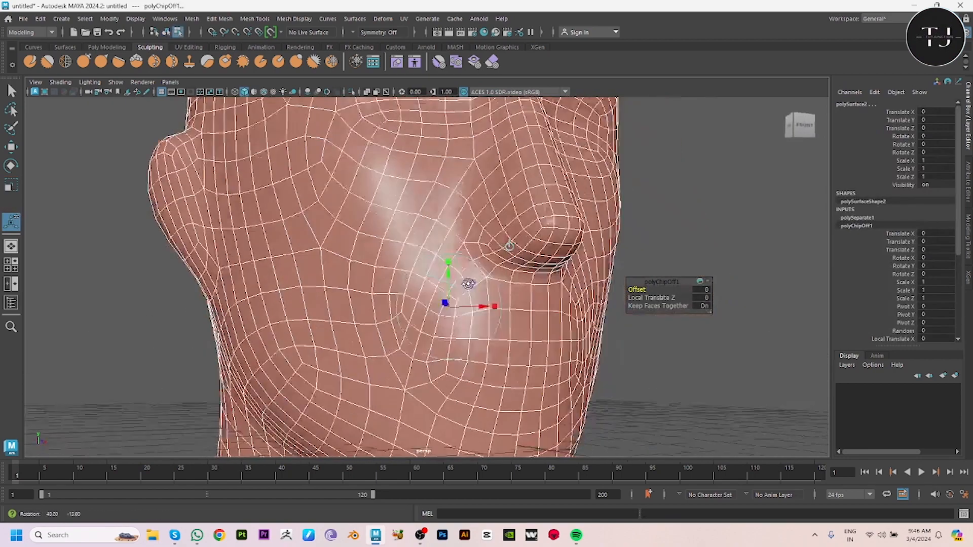
Put the remaining head mesh on a new display layer and hide that layer
left_click(554, 298)
left_click_drag(707, 350, 626, 337, "alt")
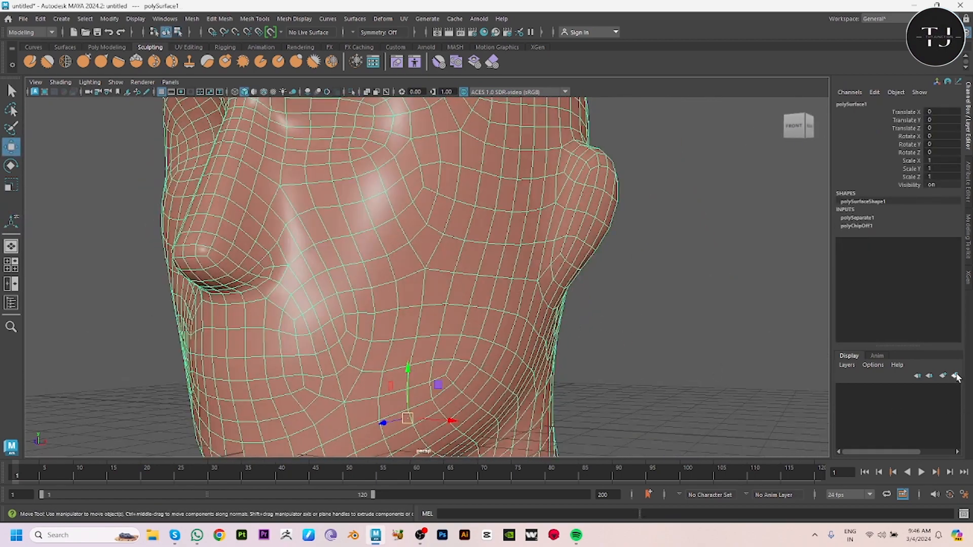
left_click(957, 376)
left_click(847, 389)
Create an XGen description on the extracted moustache patch with splines placed randomly across the surface and controlled by guides
left_click_drag(338, 282, 323, 349)
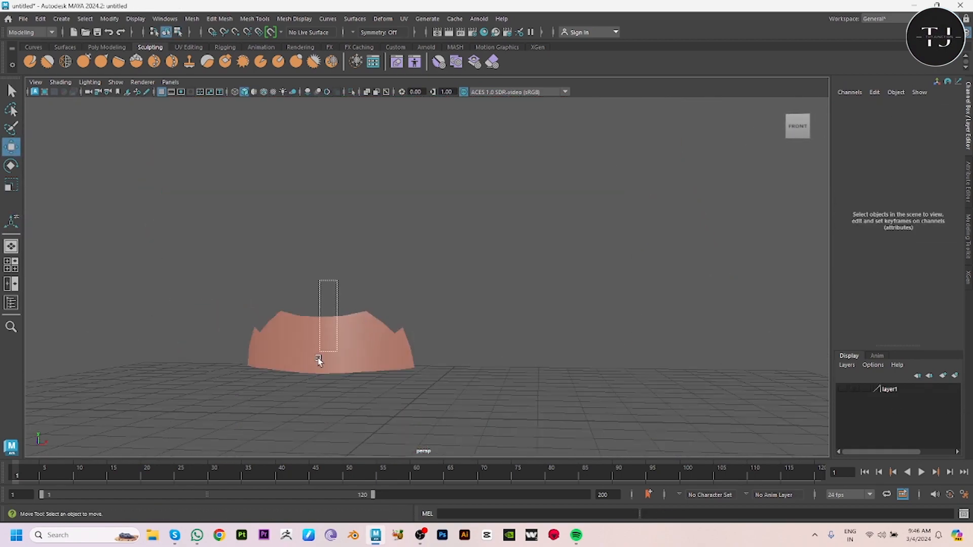
key("f")
left_click_drag(433, 350, 458, 334, "alt")
left_click(656, 409)
left_click_drag(656, 409, 495, 326, "alt")
left_click(495, 326)
left_click(427, 19)
left_click(462, 51)
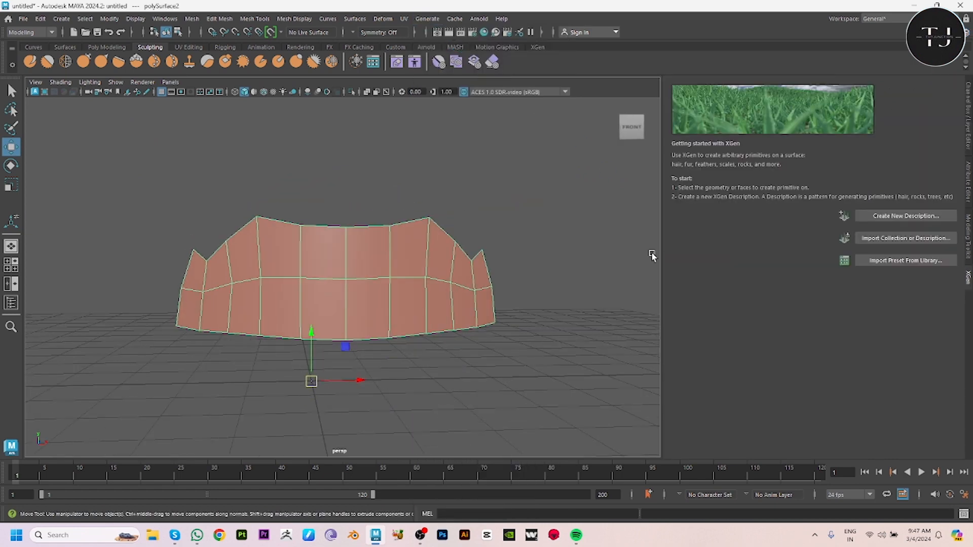
left_click(872, 216)
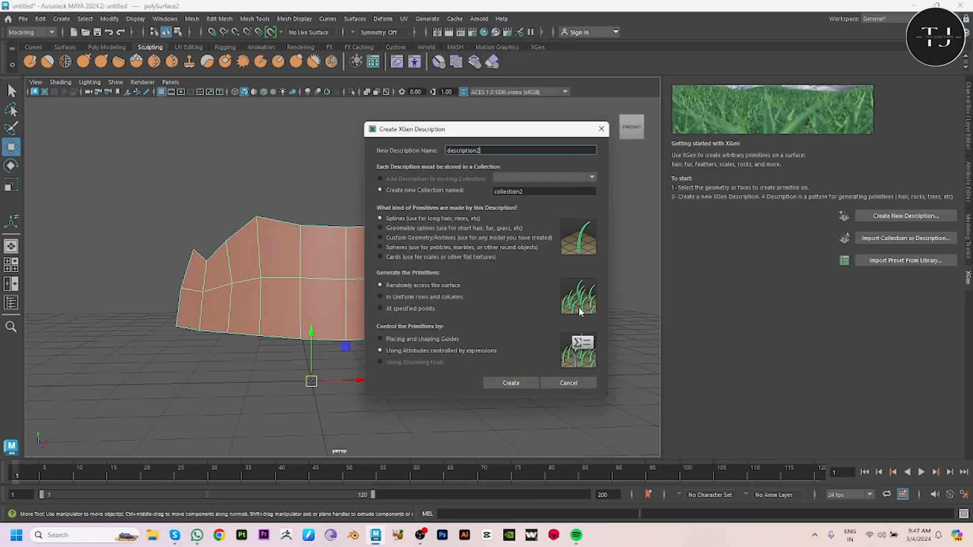
left_click(506, 386)
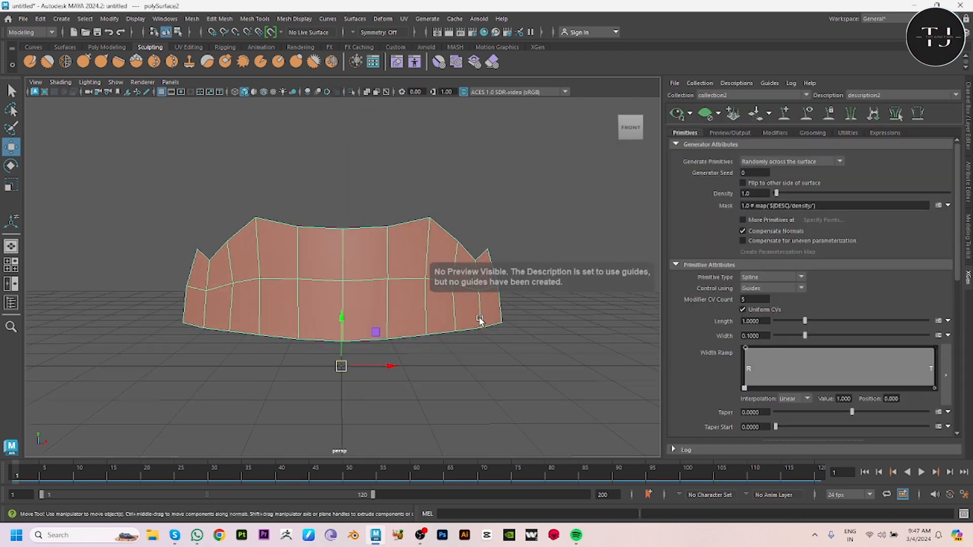
Add two guides, one above the other, just right of the moustache patch's centre
left_click(785, 112)
left_click(369, 247)
left_click(363, 308)
Select both guides and bend them with the Sculpt Guides tool so they follow the patch's surface outward
key("w")
left_click_drag(434, 274, 530, 264, "alt")
left_click_drag(494, 231, 463, 335)
left_click(537, 46)
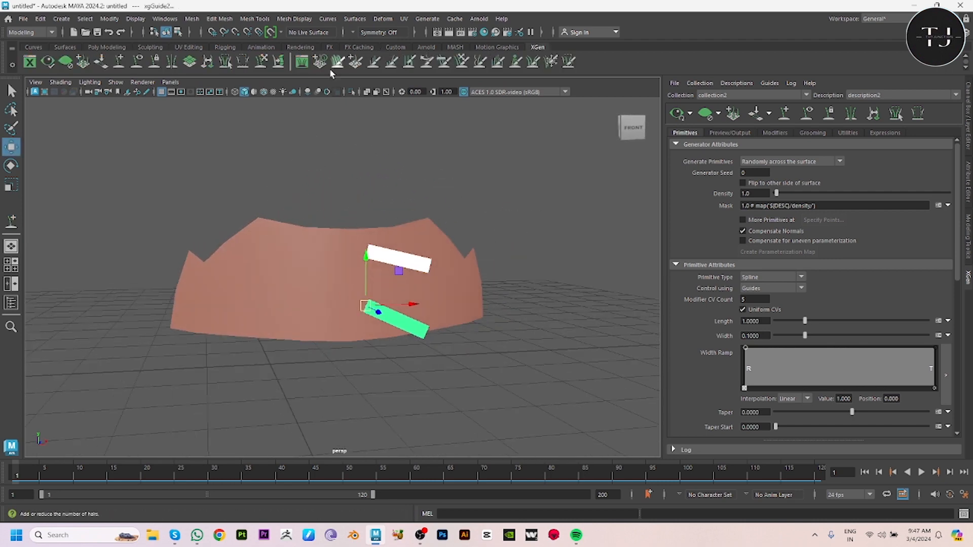
left_click(268, 64)
mouse_move(434, 238)
left_mouse_down("alt")
mouse_move(467, 342)
mouse_move(405, 288)
left_mouse_up("alt")
mouse_move(500, 327)
left_mouse_down("alt")
mouse_move(454, 318)
mouse_move(454, 186)
mouse_move(401, 143)
left_mouse_up("alt")
left_click_drag(448, 347, 446, 256, "alt")
middle_click_drag(445, 256, 471, 270, "alt")
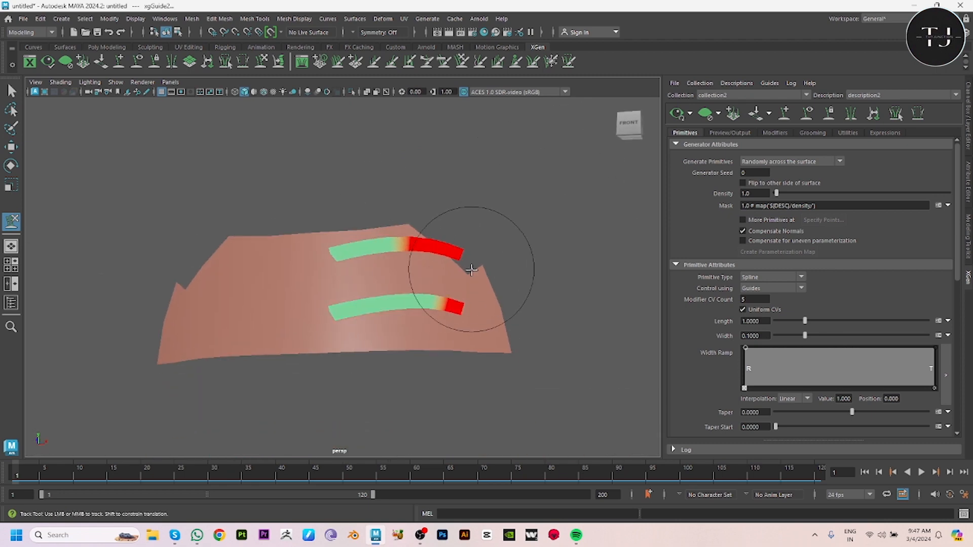
left_click_drag(461, 278, 491, 345, "alt")
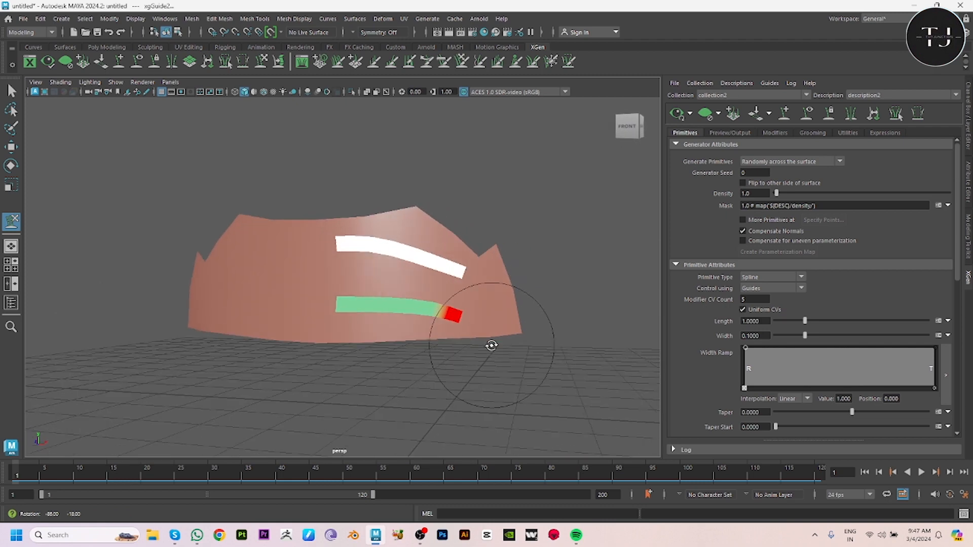
left_click_drag(243, 232, 269, 233, "alt")
Scale down the two bent guides to make them shorter
key("w")
left_click_drag(405, 377, 409, 403, "alt")
key("r")
left_click_drag(325, 298, 267, 290)
scroll(476, 382, "up", 5)
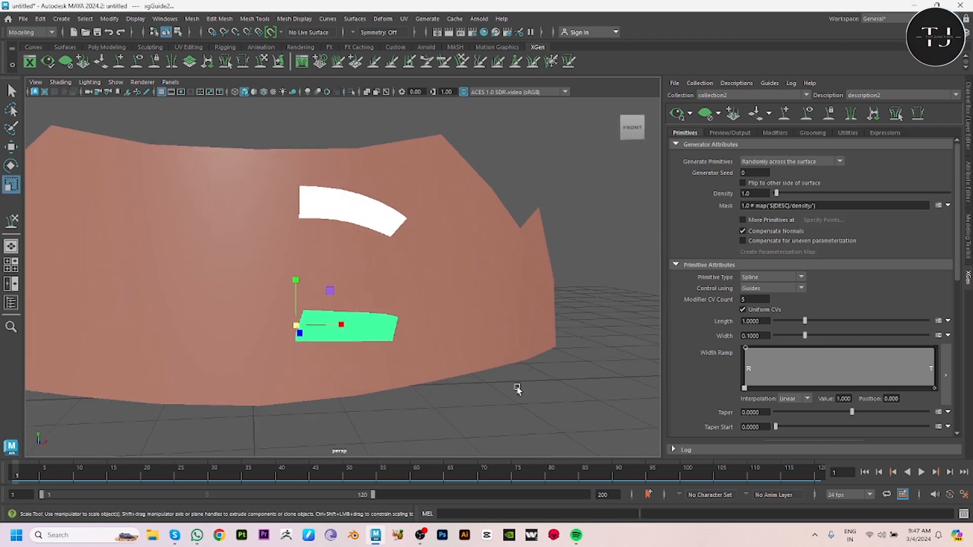
Add three more guides to the centre column: one between the existing two, one below and one above them
left_click(789, 115)
left_click(305, 272)
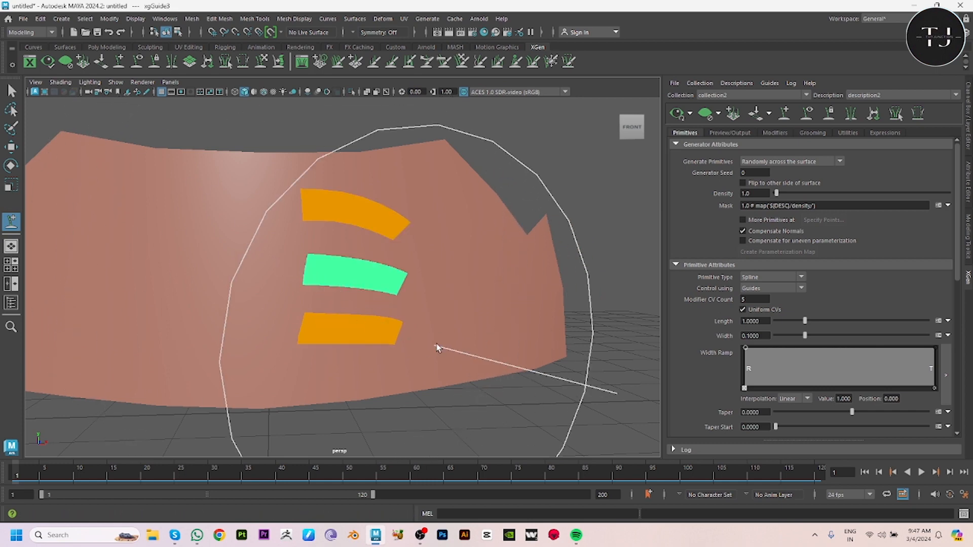
left_click_drag(425, 348, 334, 391, "alt")
left_click(311, 390)
left_click(323, 175)
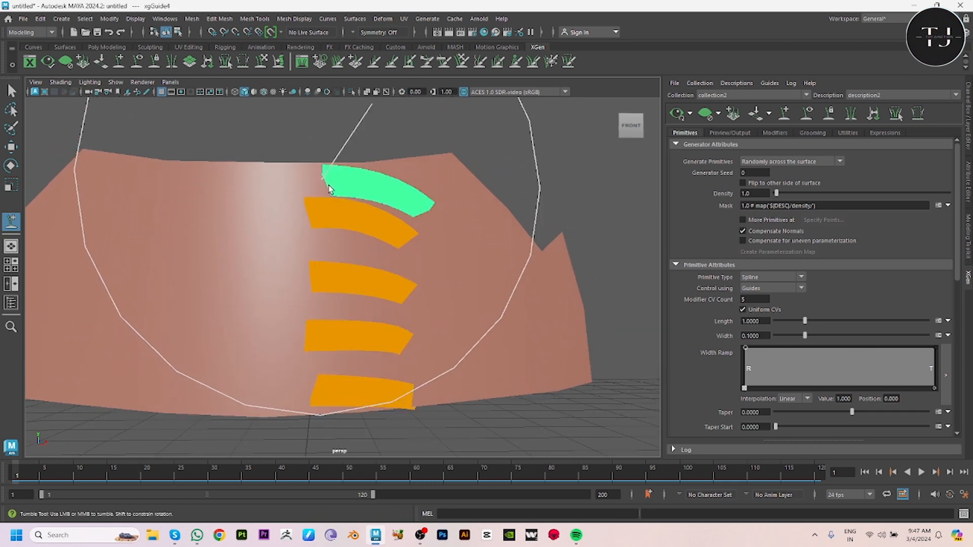
Add a guide to the right of the centre column's upper guides to begin a second column
left_click(433, 251)
left_click_drag(456, 284, 417, 284, "alt")
key("w")
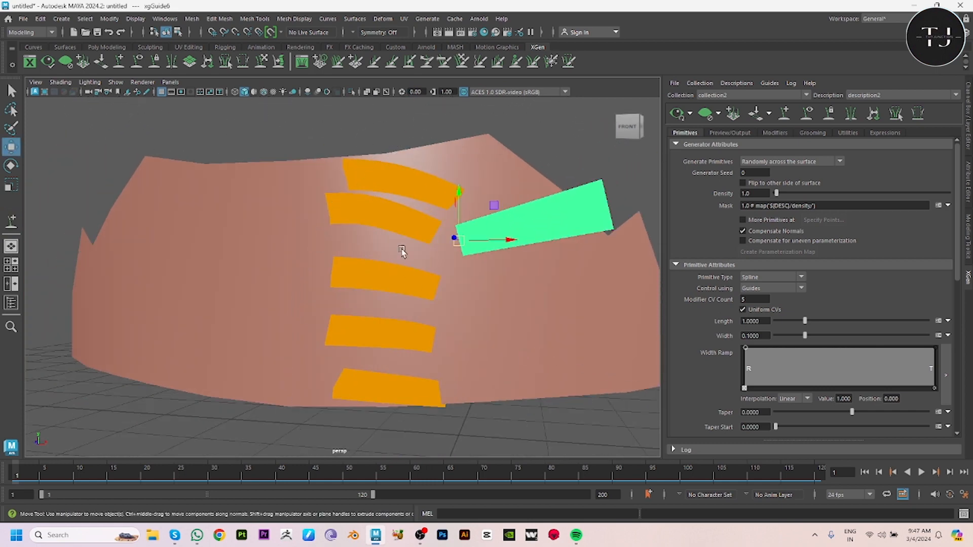
Select the second guide from the top of the centre column and open the Copy Guides utility
left_click(398, 250)
left_click(401, 222)
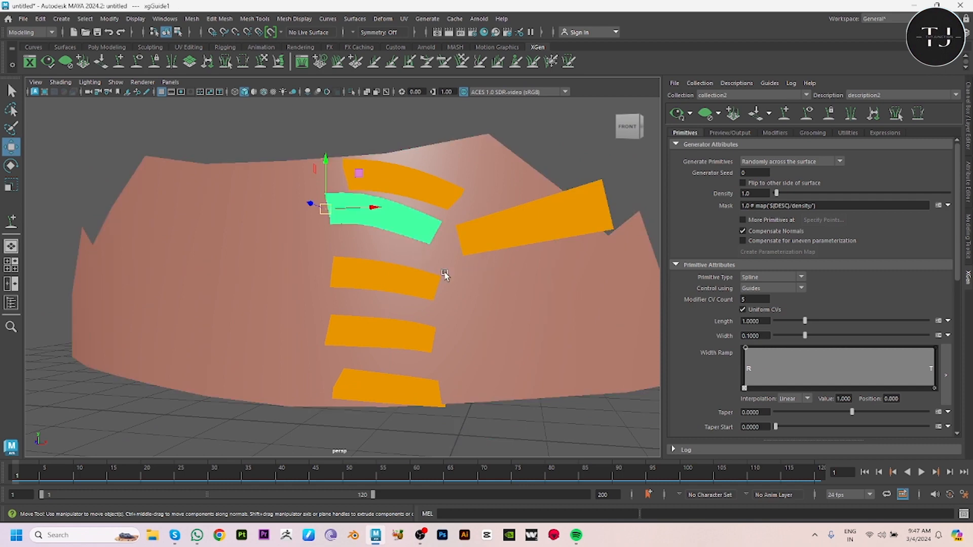
left_click(847, 133)
left_click(741, 154)
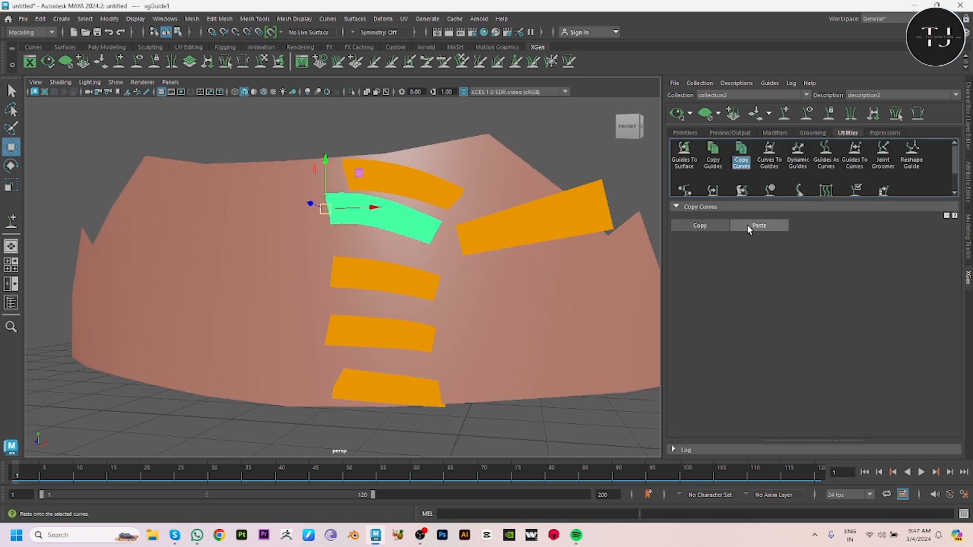
left_click(713, 155)
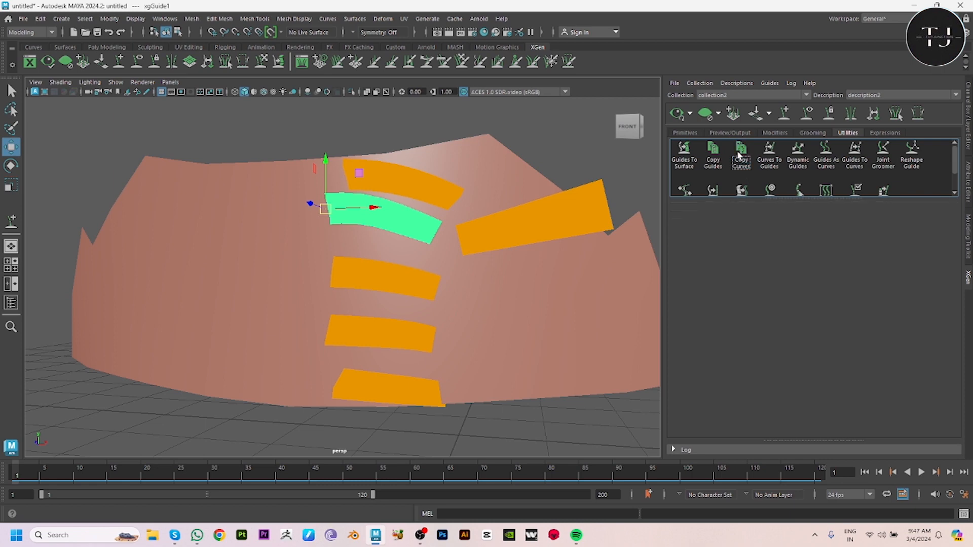
Try to paste a copied guide shape onto the long straight guide of the second column
left_click(502, 223)
left_click(612, 198)
left_click_drag(578, 223, 640, 233, "alt")
left_click(623, 235)
left_click_drag(607, 300, 745, 247, "alt")
left_click(759, 225)
left_click(750, 226)
Copy the centre column's bottom guide and paste its shape onto the long straight guide of the second column
left_click_drag(506, 243, 345, 295, "alt")
left_click(350, 325)
left_click_drag(350, 343, 329, 330, "alt")
left_click_drag(329, 330, 362, 384)
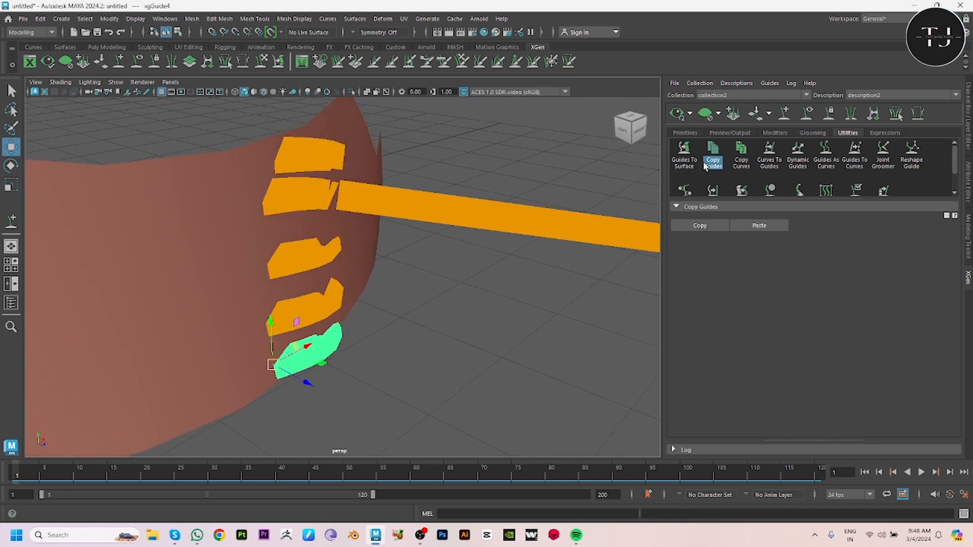
left_click(710, 226)
left_click_drag(441, 307, 558, 317, "alt")
left_click_drag(565, 165, 602, 263)
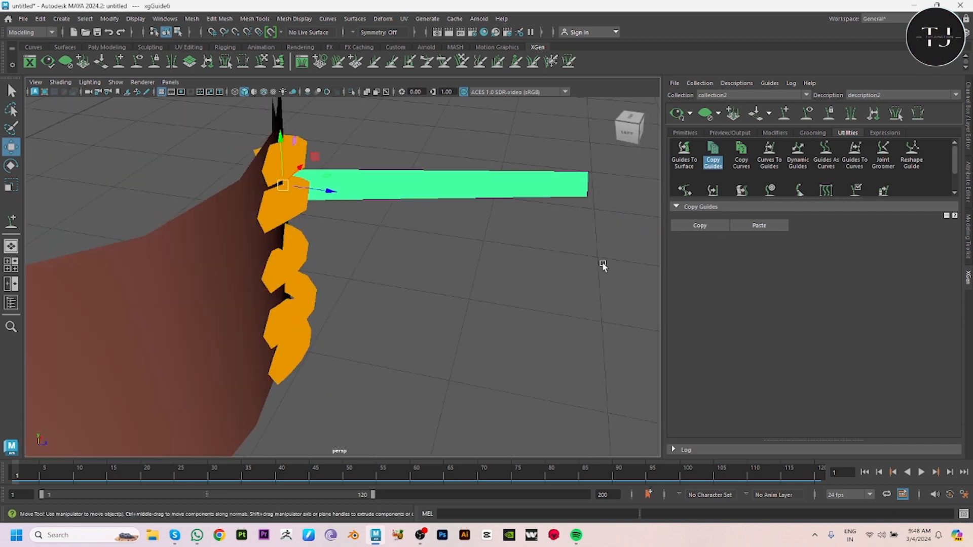
left_click(770, 226)
left_click_drag(480, 242, 355, 243, "alt")
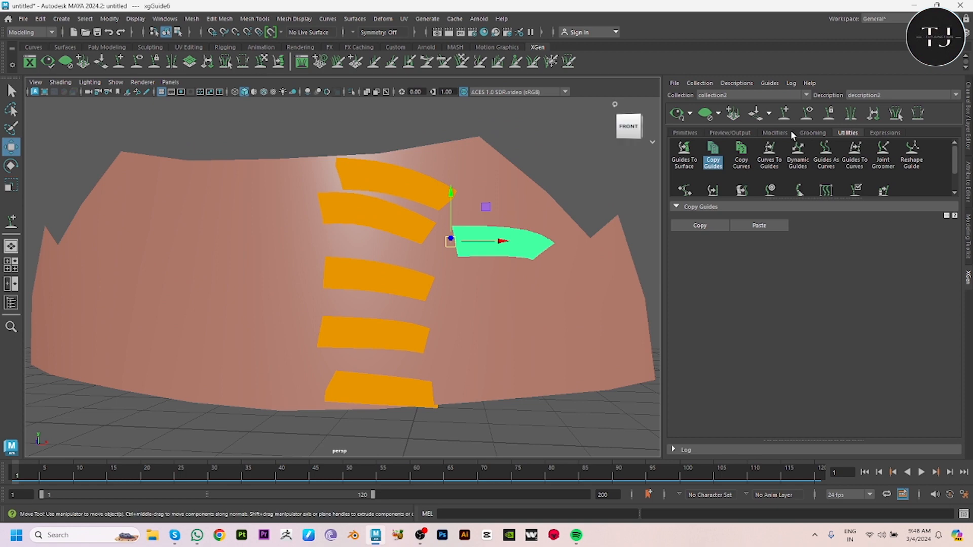
Add three guides below the first one in the second column, down to the patch's lower edge
left_click(784, 114)
left_click(448, 292)
left_click_drag(474, 331, 462, 329, "alt")
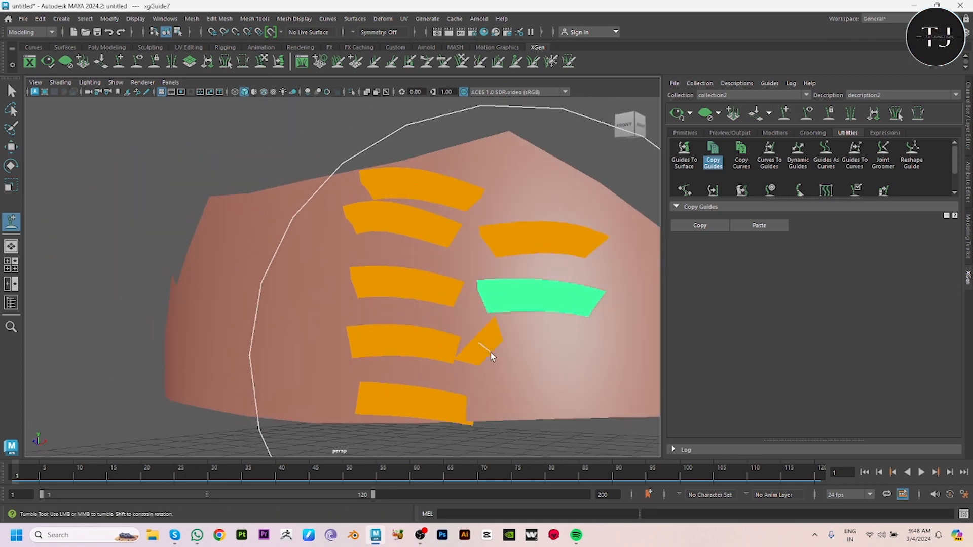
left_click(491, 353)
left_click(491, 399)
Try to add a guide above the second column and undo the placement
left_click_drag(560, 329, 543, 349, "alt")
left_click(526, 158)
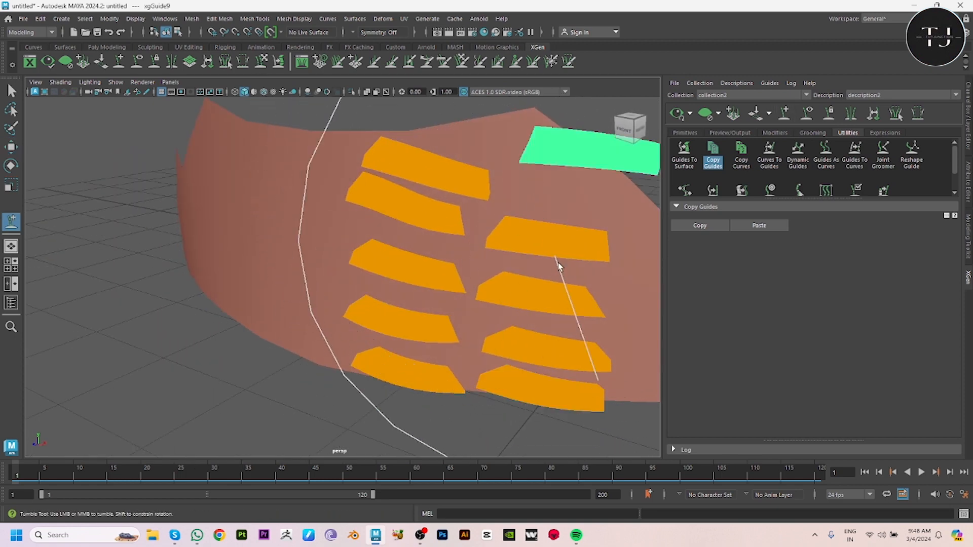
left_click_drag(546, 238, 494, 198, "alt")
left_click(487, 219)
left_click_drag(507, 239, 426, 276, "alt")
right_click_drag(426, 276, 471, 315, "alt")
middle_click_drag(472, 315, 386, 307, "alt")
left_click_drag(387, 306, 389, 287, "alt")
key("ctrl+z")
key("ctrl+z")
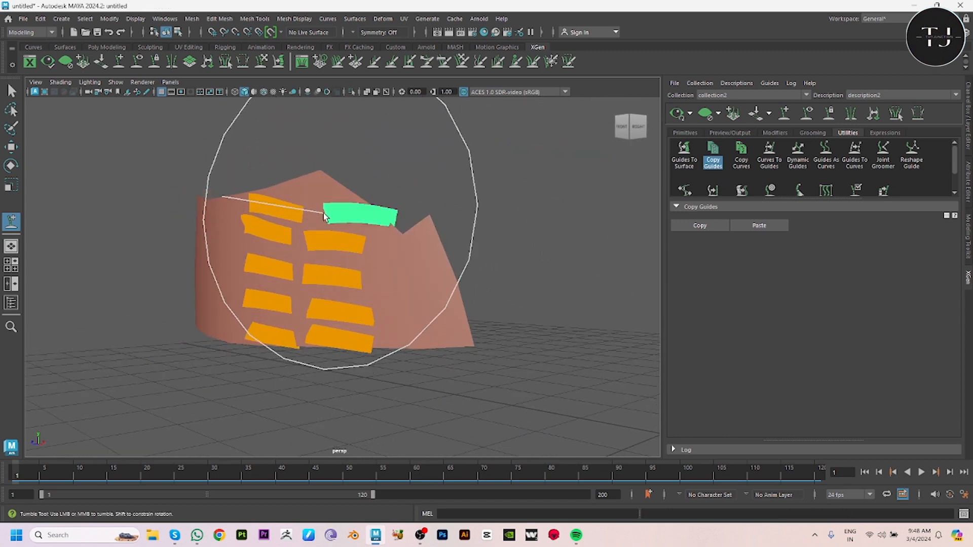
Add the top guide of the second column and two guides starting a third column farther out
left_click(322, 215)
left_click_drag(321, 215, 374, 283, "alt")
left_click(370, 285)
Add a third guide below the other two in the outer column and paste the copied guide shape onto it
left_click(378, 310)
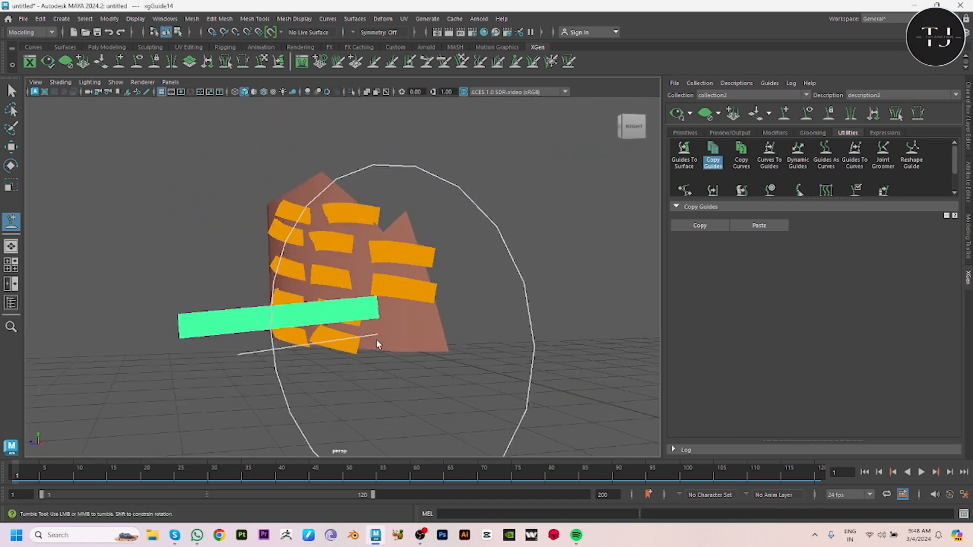
left_click_drag(382, 339, 419, 330, "alt")
left_click(759, 226)
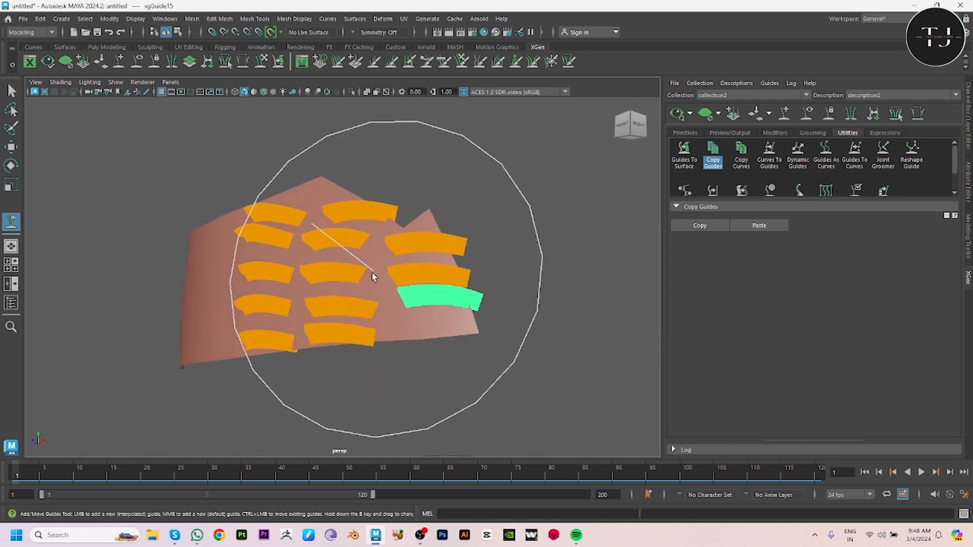
Add a guide at the bottom of the outer column and paste the copied guide shape onto it
left_click_drag(373, 274, 400, 310, "alt")
left_click(412, 339)
left_click_drag(416, 348, 314, 354, "alt")
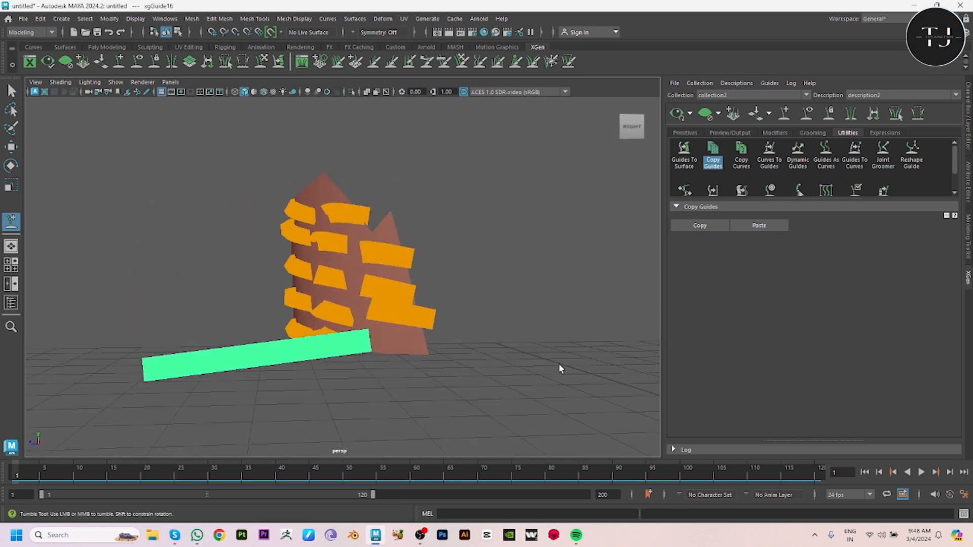
left_click(775, 227)
Add a guide at the patch's outer upper corner and scale it to lengthen it
mouse_move(436, 345)
left_mouse_down("alt")
mouse_move(469, 337)
mouse_move(463, 370)
mouse_move(524, 306)
mouse_move(406, 304)
mouse_move(424, 314)
mouse_move(451, 305)
mouse_move(446, 350)
left_mouse_up("alt")
left_click(400, 301)
key("r")
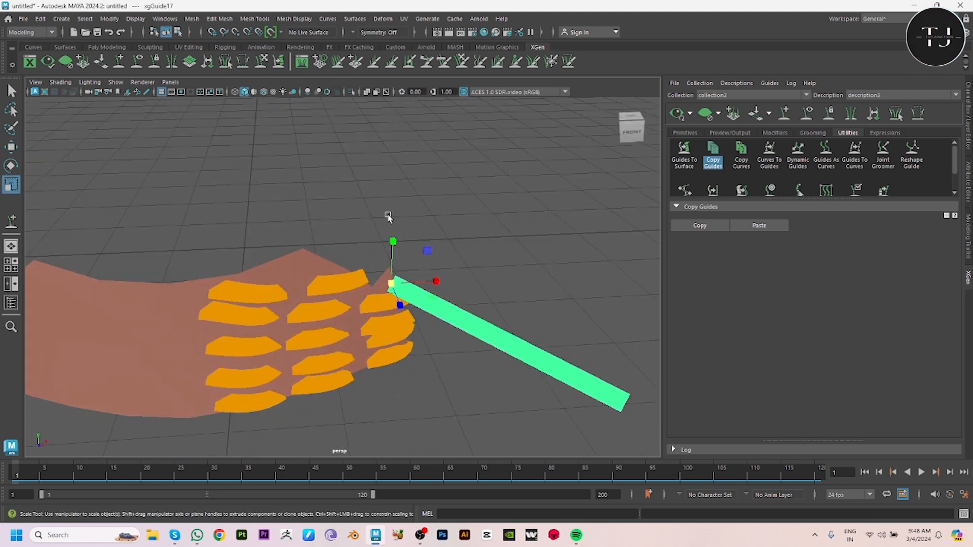
right_click_drag(358, 337, 425, 342, "alt")
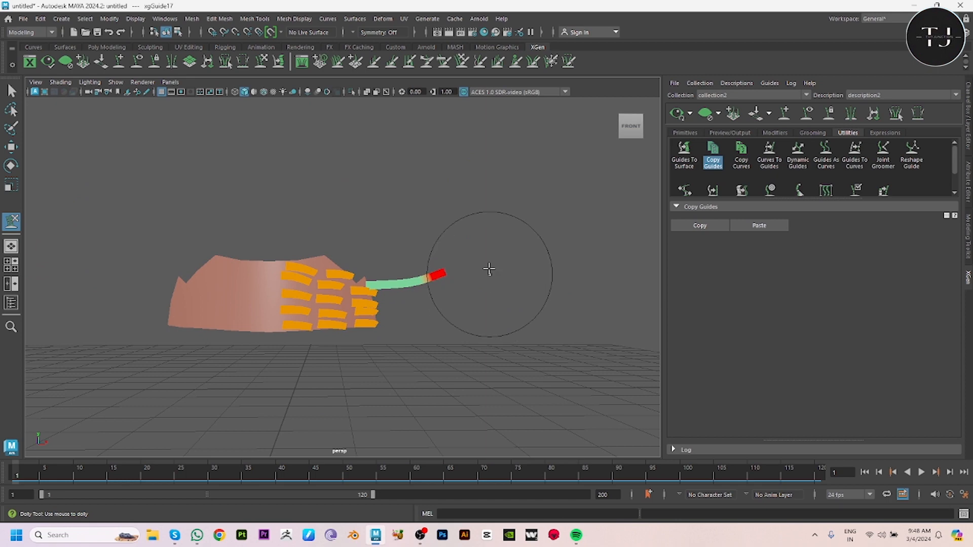
Sculpt the long outer guide into an upward curl, adjusting its bend from the front and side
left_click_drag(423, 150, 216, 325, "alt")
left_click_drag(587, 320, 335, 324, "alt")
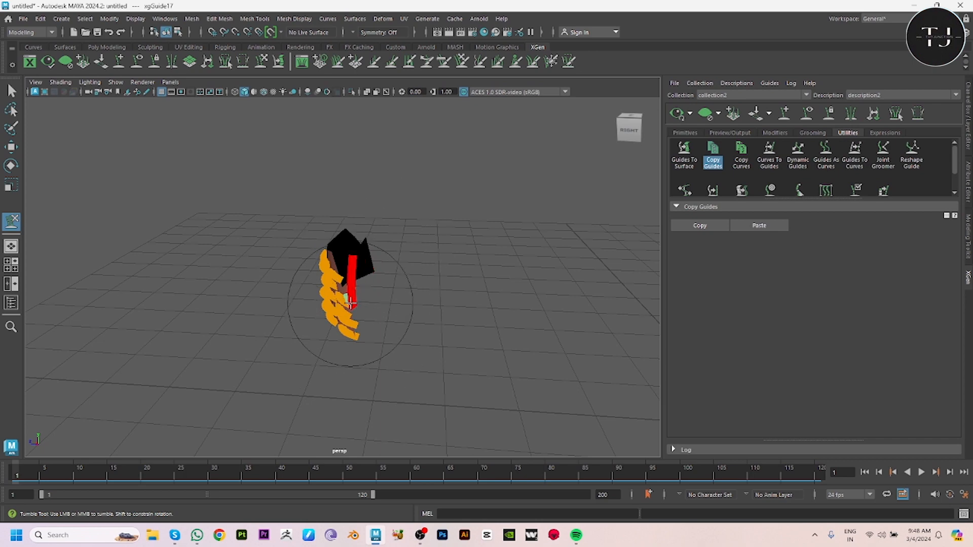
left_click_drag(450, 343, 402, 345)
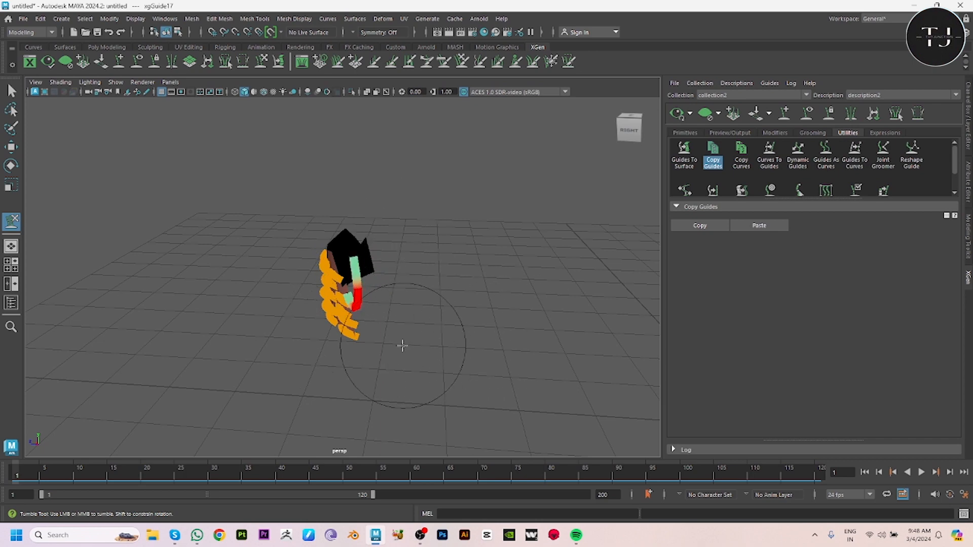
mouse_move(442, 415)
left_mouse_down("alt")
mouse_move(578, 402)
mouse_move(489, 397)
mouse_move(455, 367)
mouse_move(562, 416)
mouse_move(564, 348)
left_mouse_up("alt")
key("w")
left_click(499, 239)
left_click_drag(493, 236, 495, 248, "alt")
left_click(513, 274)
left_click_drag(478, 299, 503, 281, "alt")
Add three guides down the outer edge below the long guide and paste the copied guide shape onto the lowest one
left_click(785, 113)
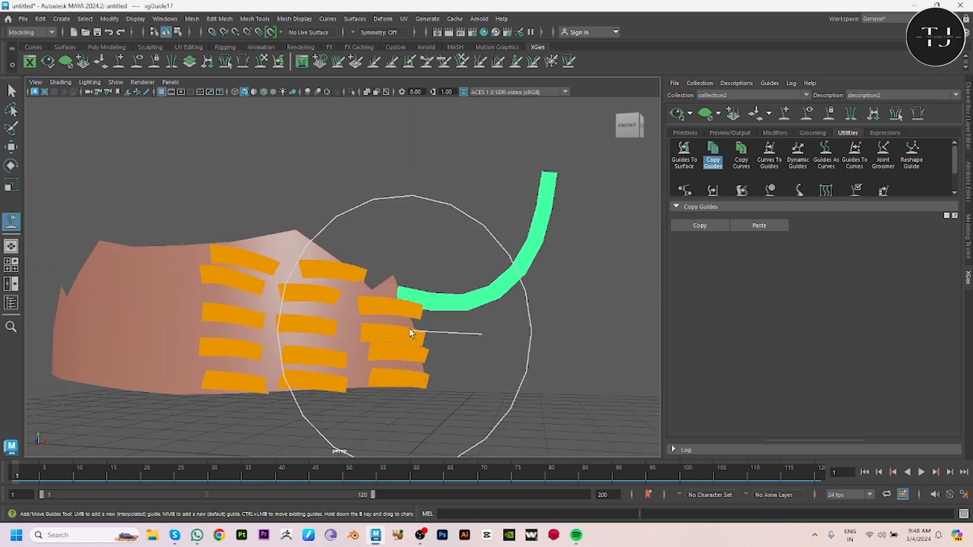
mouse_move(409, 333)
left_mouse_down()
mouse_move(412, 321)
mouse_move(412, 357)
left_mouse_up()
left_click(419, 375)
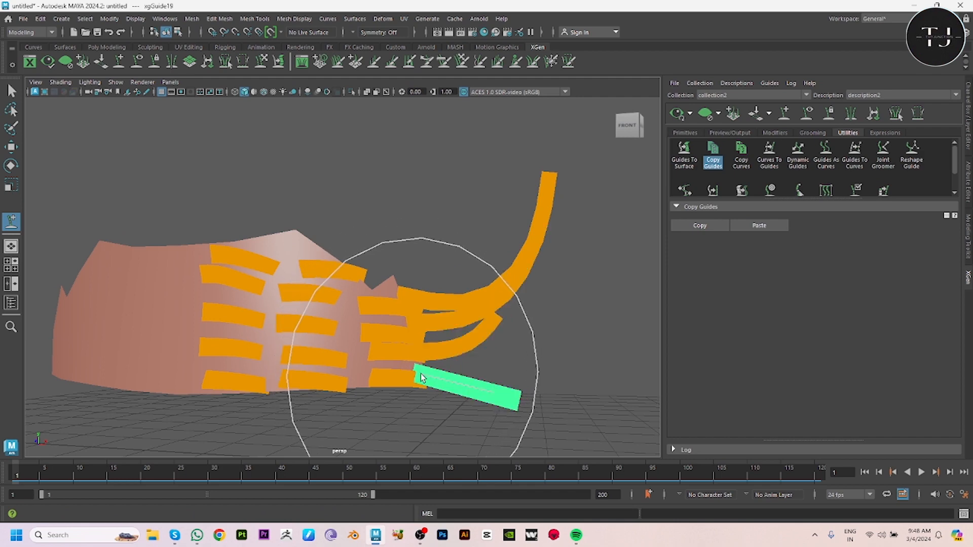
left_click_drag(583, 350, 548, 385, "alt")
scroll(548, 385, "down", 3)
key("w")
left_click(752, 226)
Select the outer-edge guide just above the lowest one and scale it longer
left_click_drag(309, 367, 359, 321, "alt")
left_click(548, 392)
left_click_drag(549, 392, 483, 380, "alt")
left_click(446, 307)
left_click_drag(466, 320, 514, 341, "alt")
key("r")
left_click_drag(382, 334, 475, 350)
left_click_drag(520, 359, 528, 360, "alt")
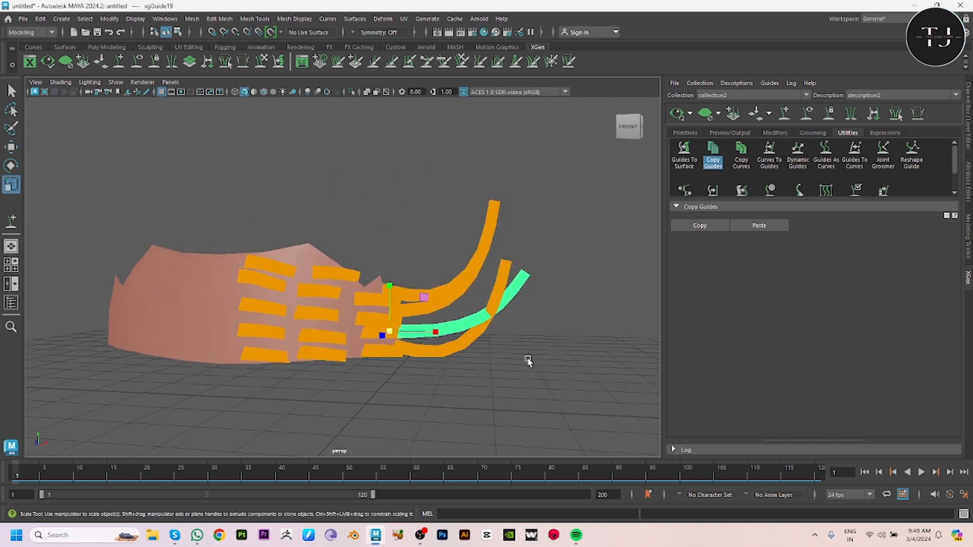
Sculpt the lengthened guide upward so its tip follows the curled guides above it
left_click(262, 61)
left_click_drag(579, 298, 553, 204)
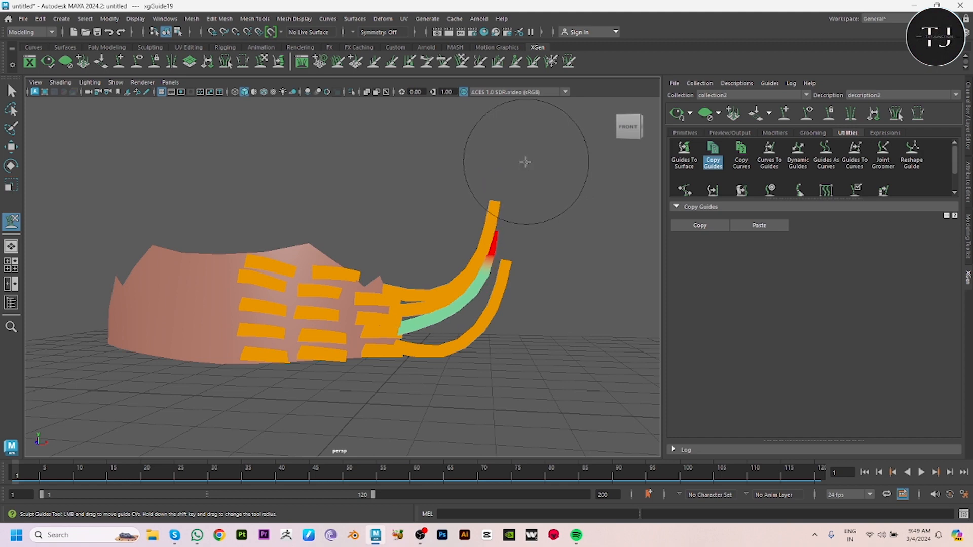
left_click_drag(515, 260, 321, 206, "alt")
left_click_drag(265, 184, 513, 230, "alt")
key("w")
left_click(574, 379)
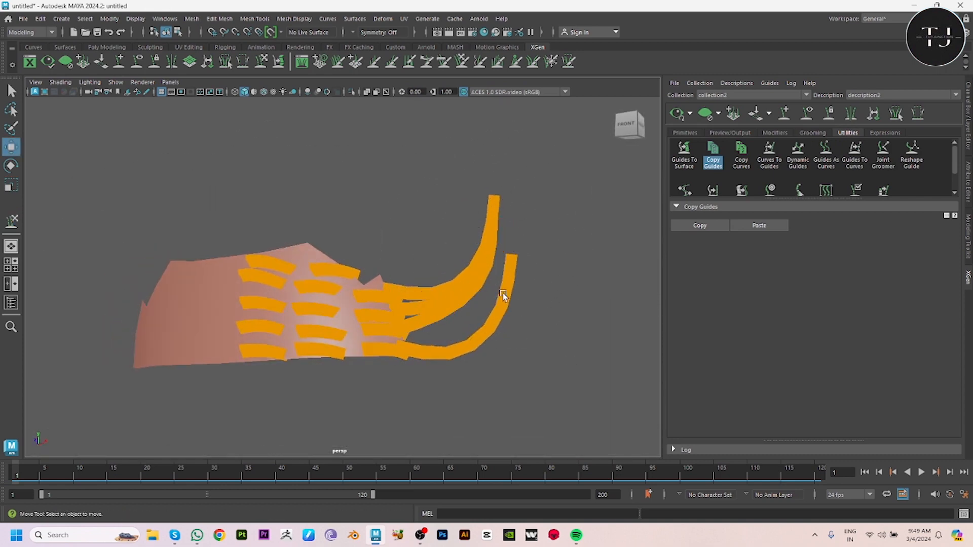
Sculpt the lowest outer guide so its tip bends in toward the other curled guides from front and side
left_click(504, 296)
left_click(264, 61)
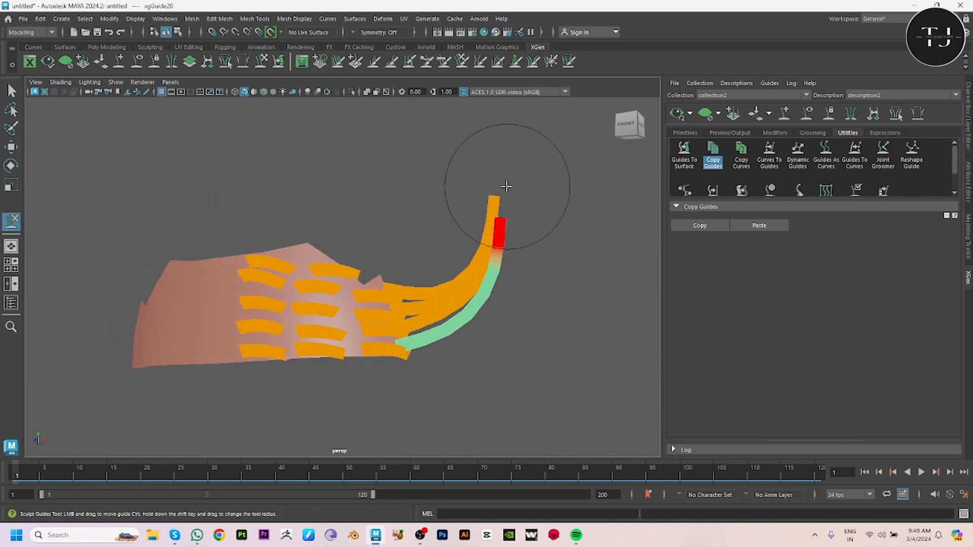
mouse_move(506, 170)
left_mouse_down("alt")
mouse_move(474, 326)
mouse_move(272, 285)
left_mouse_up("alt")
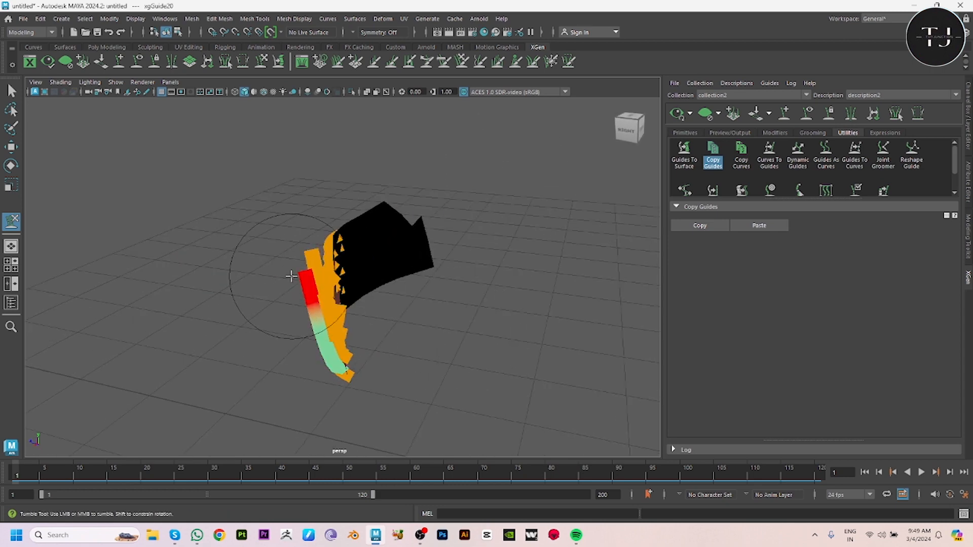
mouse_move(247, 321)
left_mouse_down("alt")
mouse_move(304, 358)
mouse_move(402, 398)
left_mouse_up("alt")
key("w")
mouse_move(502, 385)
left_mouse_down("alt")
mouse_move(541, 412)
mouse_move(362, 357)
left_mouse_up("alt")
left_click(541, 412)
Select all the guides and mirror them to the other half of the lip patch
left_click_drag(236, 162, 403, 341)
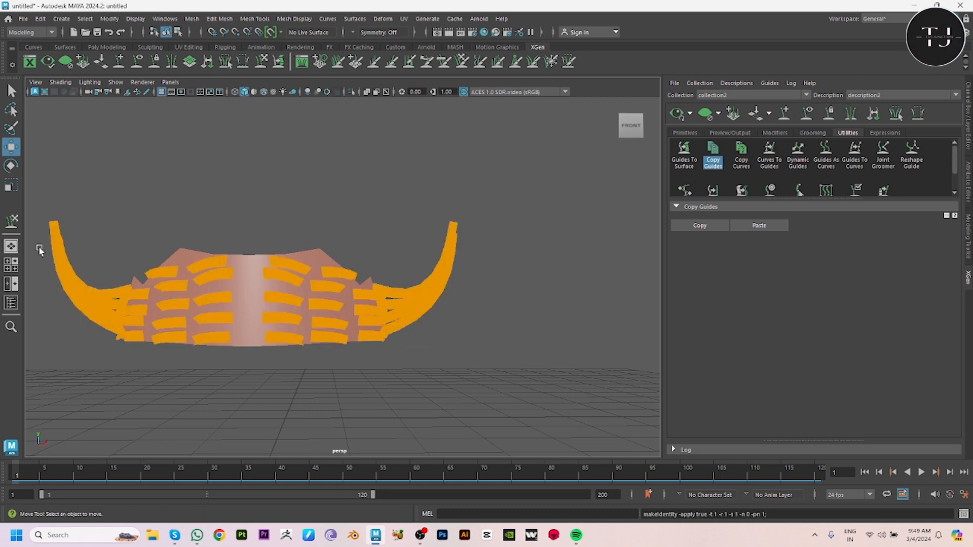
left_click_drag(39, 250, 477, 344, "alt")
scroll(402, 284, "down", 6)
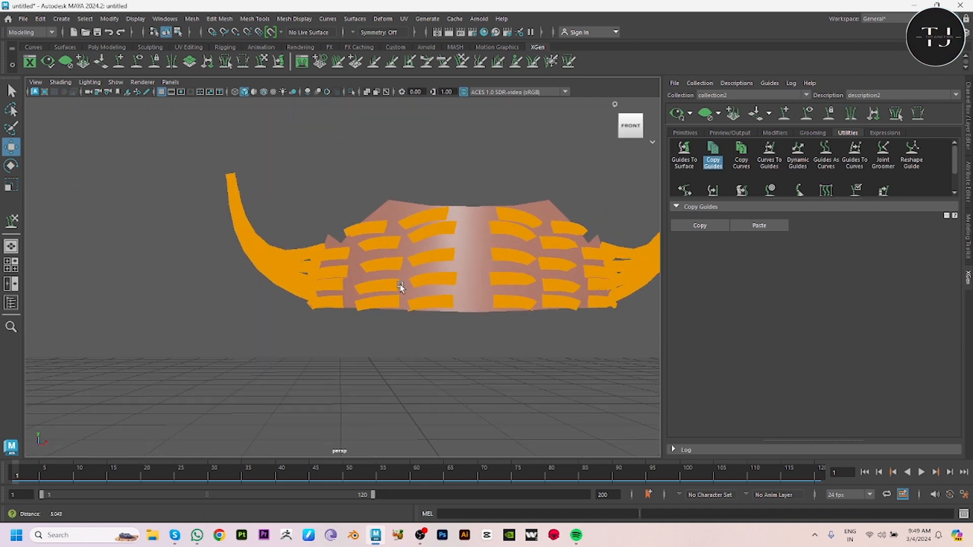
Select the guides on both halves and set the Modifier CV Count to 50
left_click_drag(263, 197, 630, 321)
left_click(685, 132)
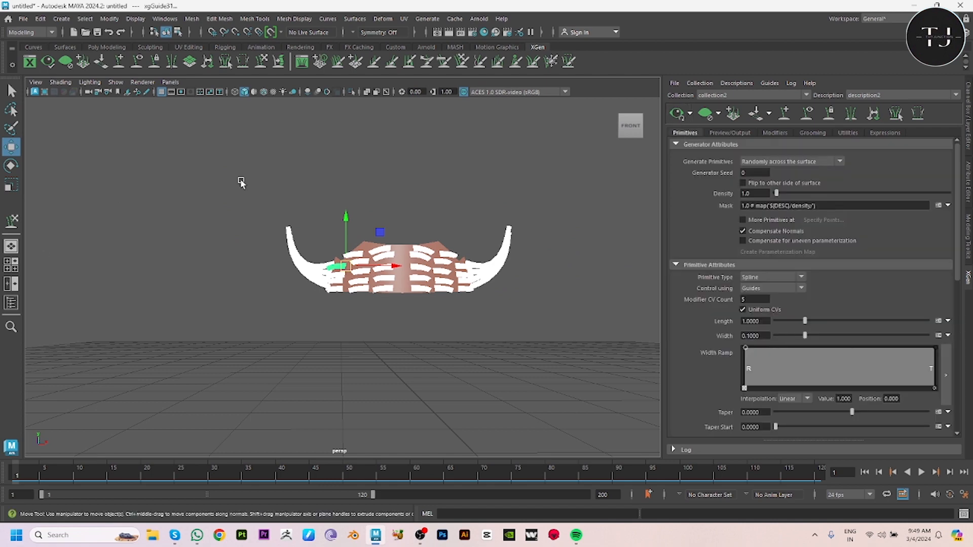
type("0")
key("Return")
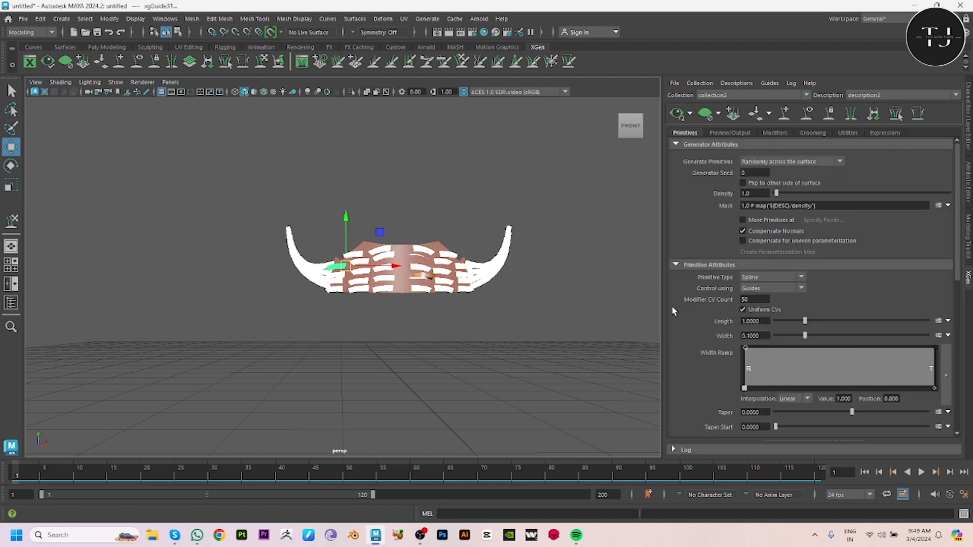
Rebuild the selected guides with a new CV count
scroll(805, 309, "down", 5)
left_click(754, 329)
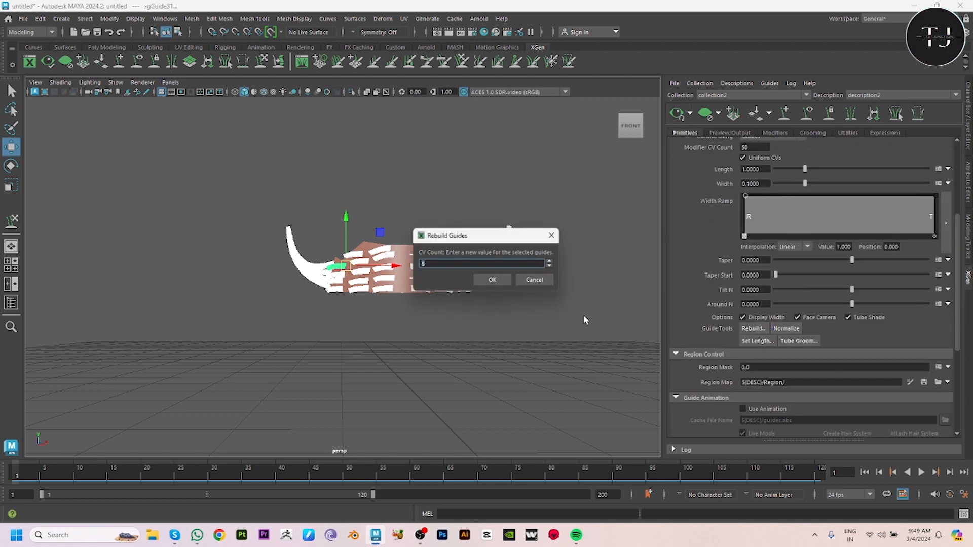
key("Return")
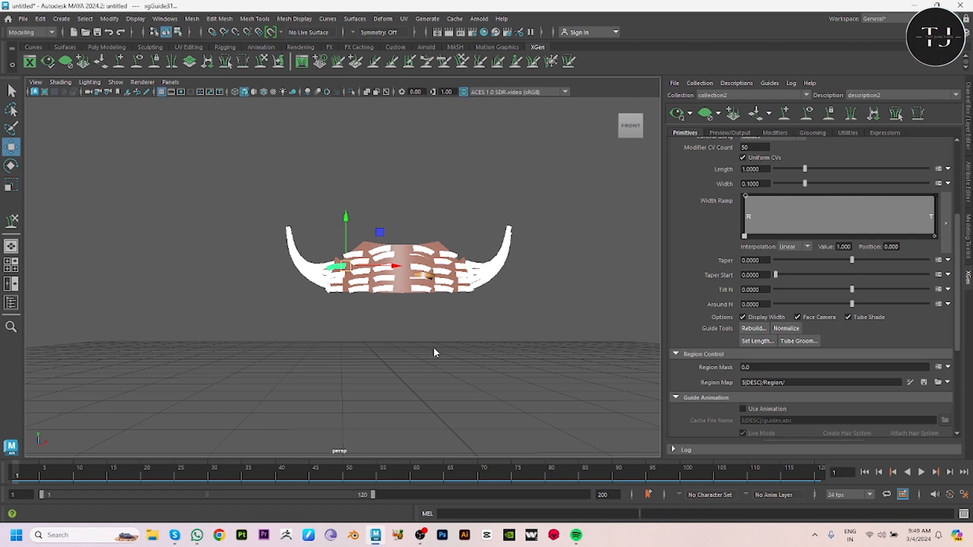
scroll(434, 348, "up", 5)
scroll(364, 368, "down", 3)
left_click_drag(403, 379, 438, 405, "alt")
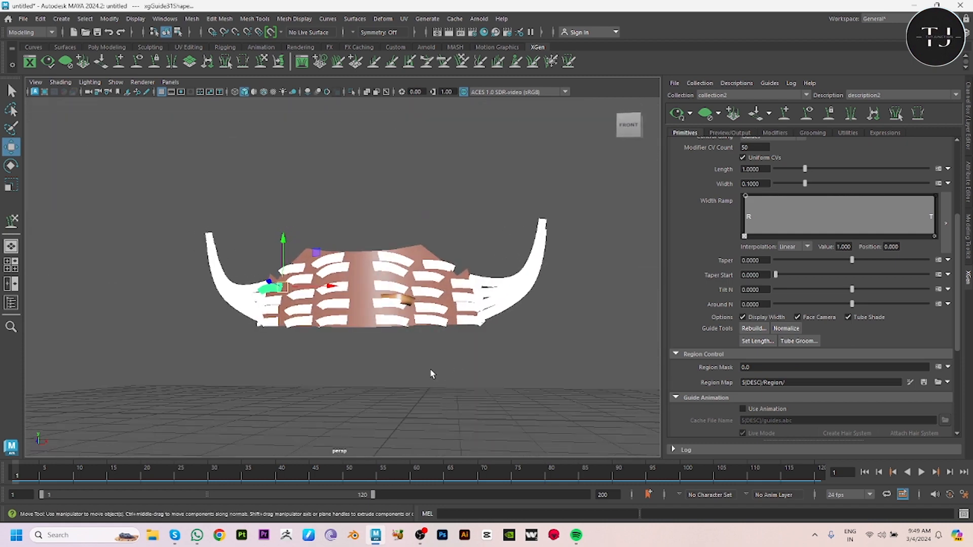
Save the scene to the Desktop as a Maya Binary file named Hair
key("q")
key("ctrl+shift+s")
left_click(411, 155)
type("Hair")
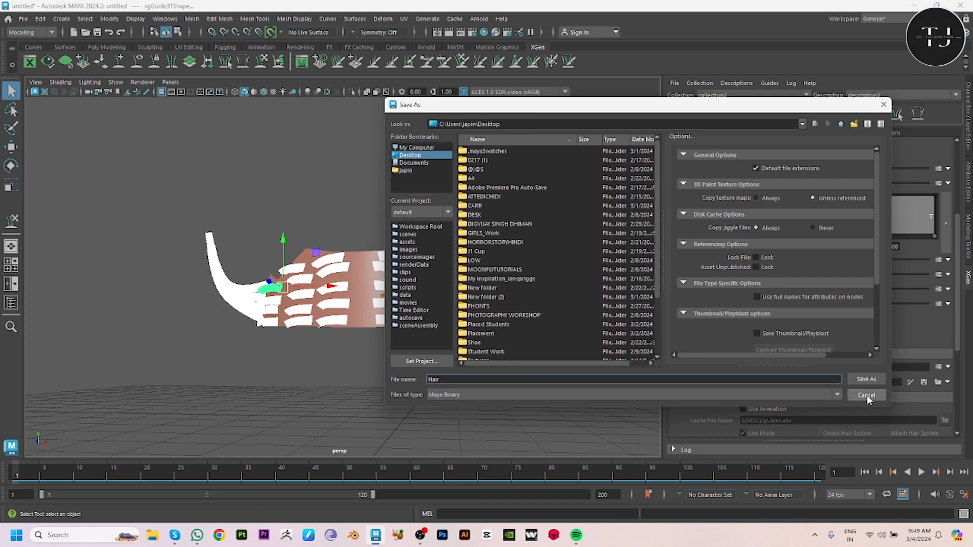
key("Return")
key("w")
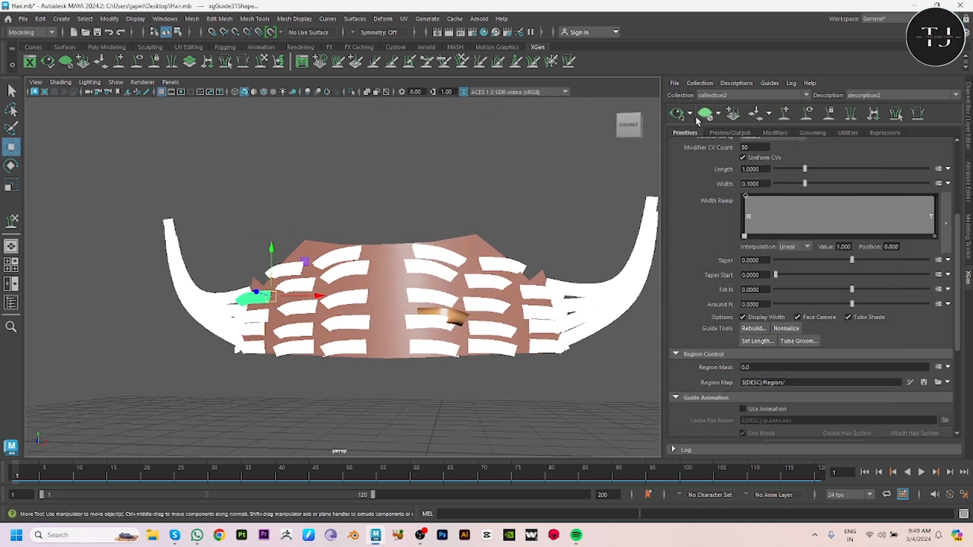
Set the hair density to 1500 and preview the hair on the patch
left_click_drag(441, 317, 452, 338, "alt")
scroll(760, 177, "up", 5)
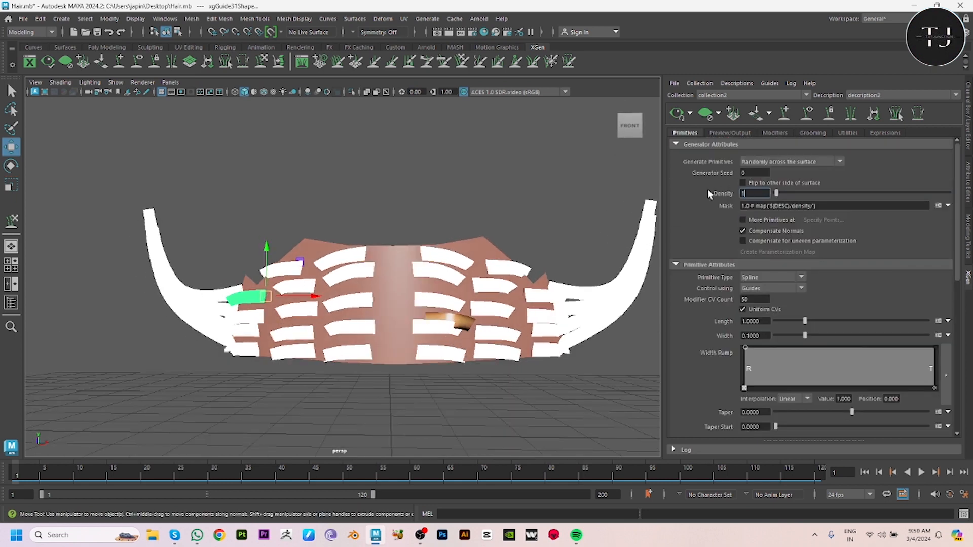
key("Return")
left_click_drag(549, 275, 458, 302, "alt")
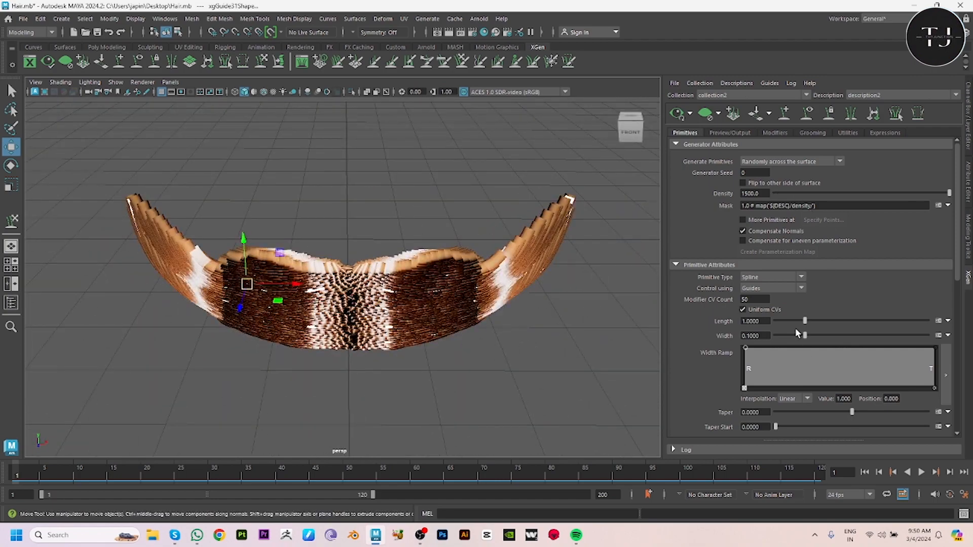
Set the hair width to 0.025 and lower the width ramp to about 0.3 at the root and 0 at the tip
left_click_drag(796, 332, 782, 335)
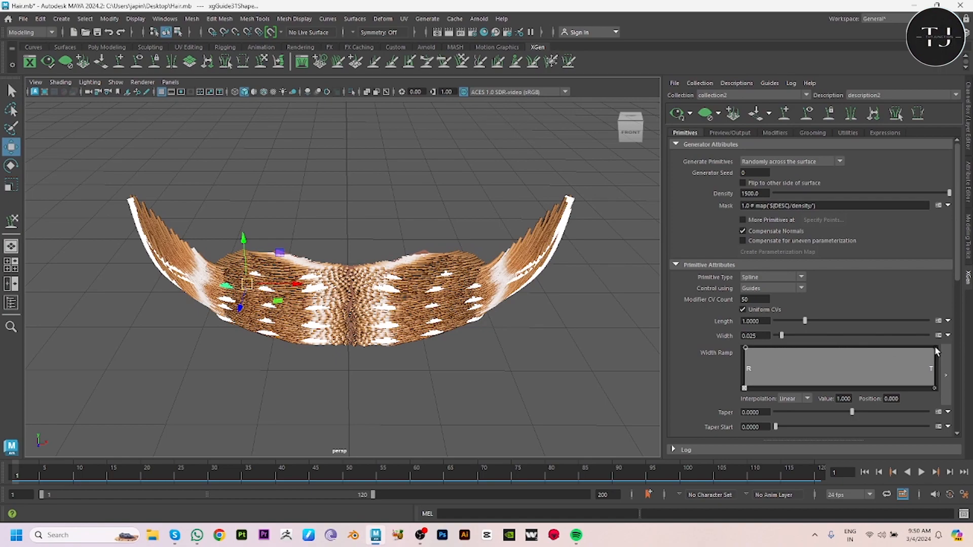
left_click_drag(935, 348, 938, 374)
left_click_drag(743, 365, 740, 378)
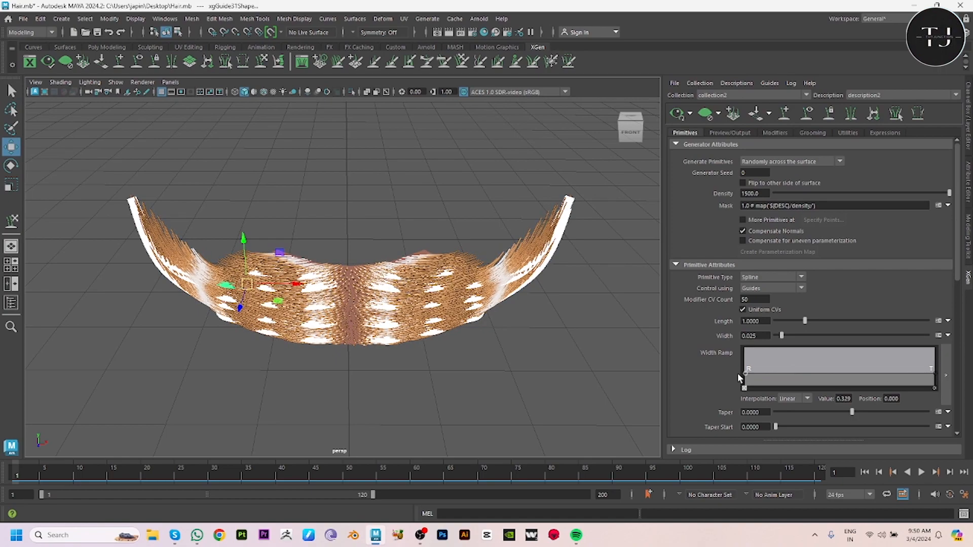
mouse_move(530, 369)
left_mouse_down("alt")
mouse_move(547, 352)
mouse_move(522, 367)
mouse_move(543, 373)
left_mouse_up("alt")
right_click_drag(543, 373, 562, 403, "alt")
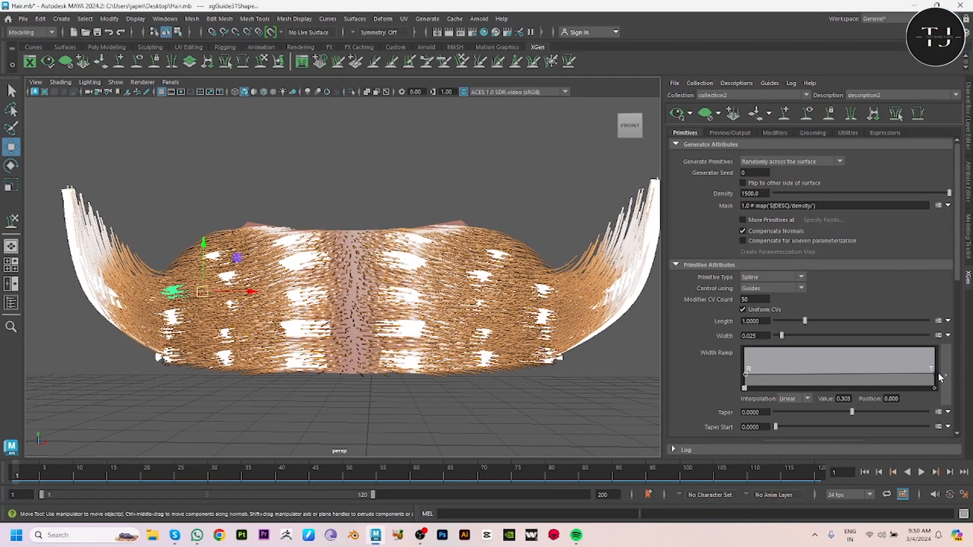
left_click_drag(936, 377, 936, 388)
left_click_drag(502, 382, 402, 357, "alt")
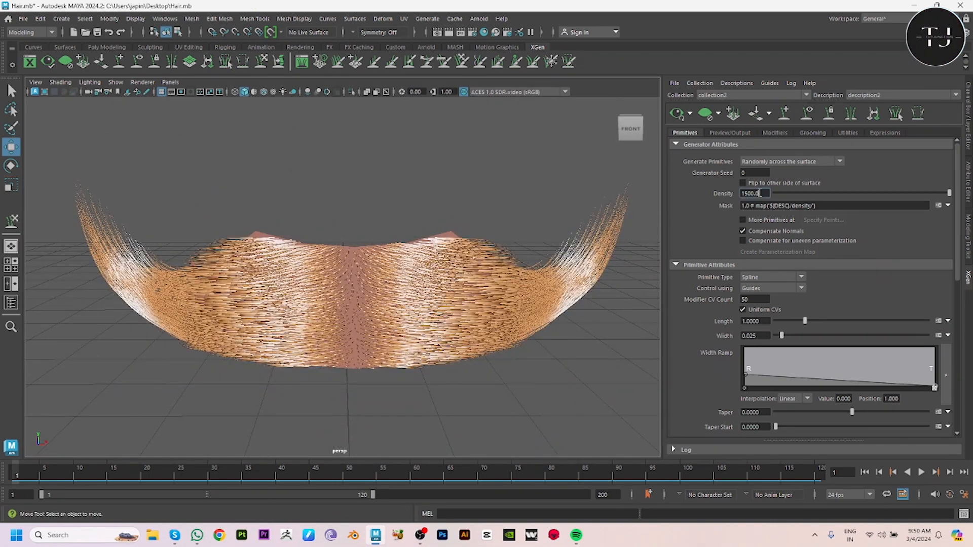
Set the hair density to 3000
key("BackSpace")
key("BackSpace")
key("BackSpace")
key("BackSpace")
key("BackSpace")
key("BackSpace")
type("3000")
key("Return")
left_click_drag(443, 331, 461, 345, "alt")
Add a Clumping modifier to the hair description
left_click(812, 133)
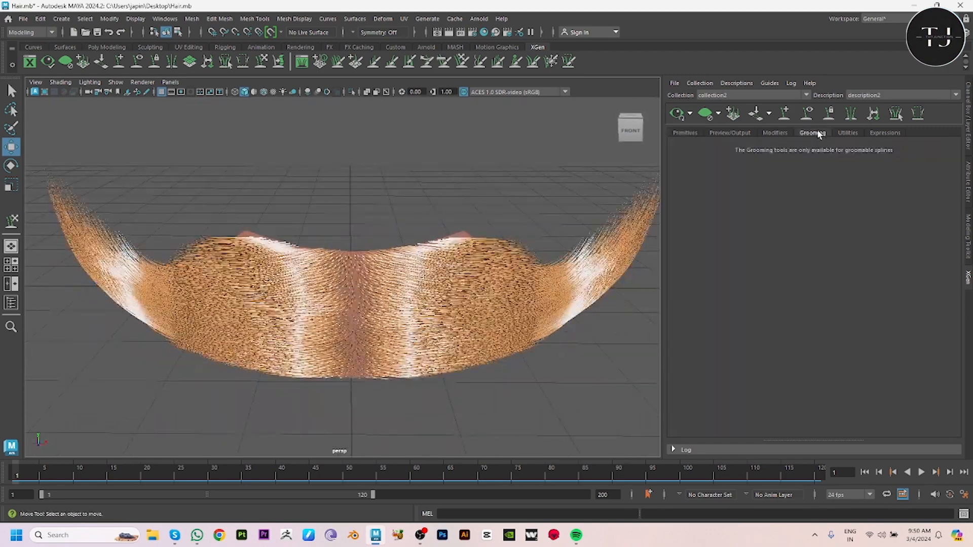
left_click(847, 134)
left_click(777, 132)
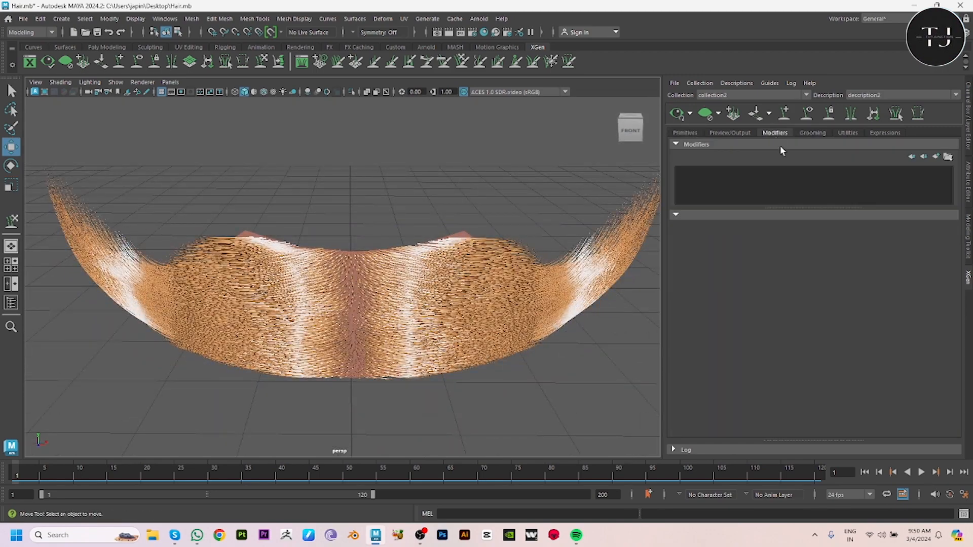
left_click(937, 156)
left_click(786, 179)
left_click(747, 307)
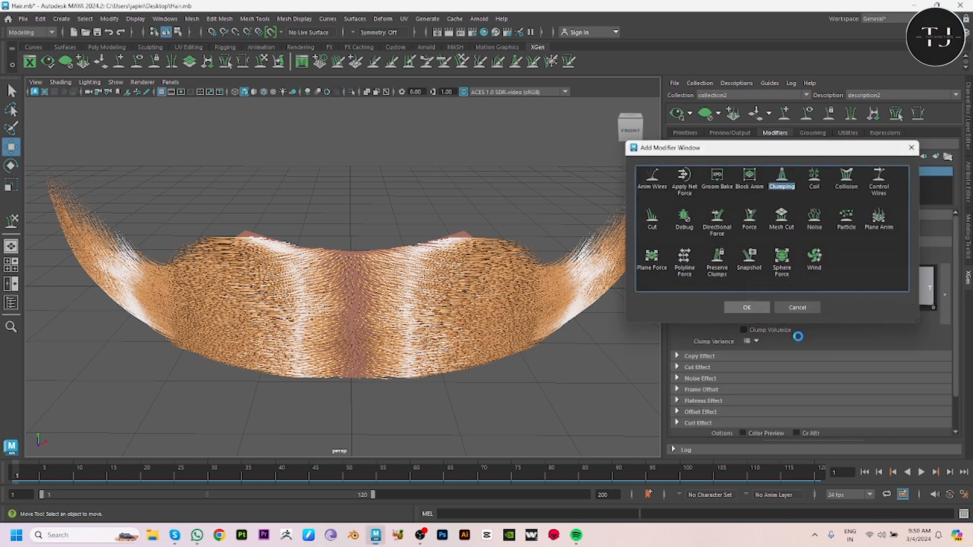
Set up the clumping maps with 20 for both edited values, then generate and save them
left_click(931, 410)
type("20")
key("Tab")
type("20")
left_click(517, 235)
left_click(545, 380)
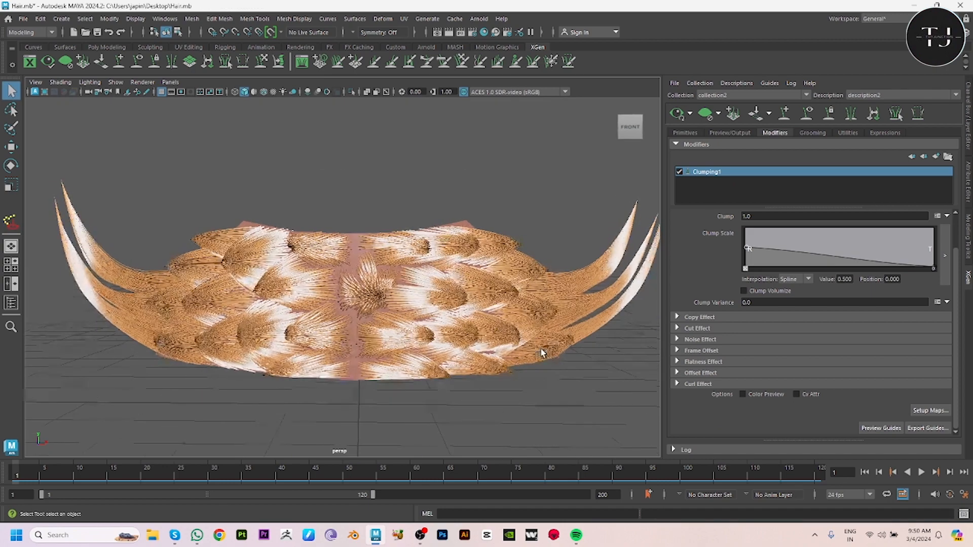
Lower the clump scale at the root to about 0.47 and set the Clump value to 0.2
left_click_drag(748, 249, 744, 251)
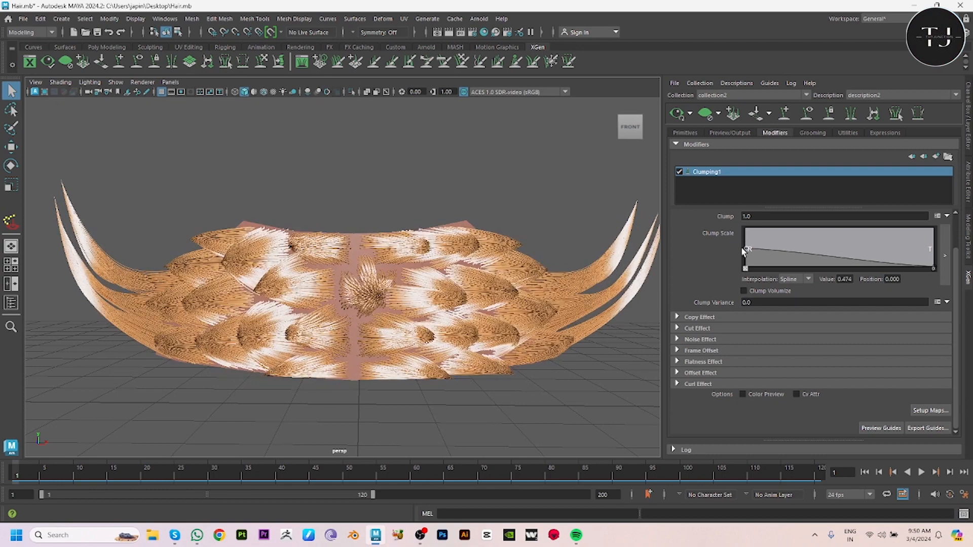
left_click_drag(760, 217, 717, 217)
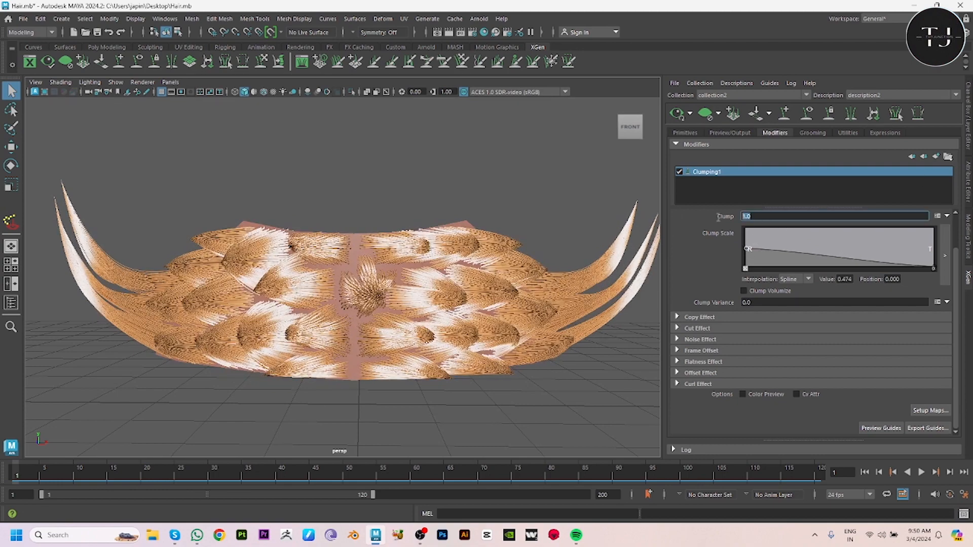
type(".2")
key("Return")
left_click_drag(573, 310, 515, 331, "alt")
Add a Noise modifier on top of the clumping and preview the moustache
left_click(937, 158)
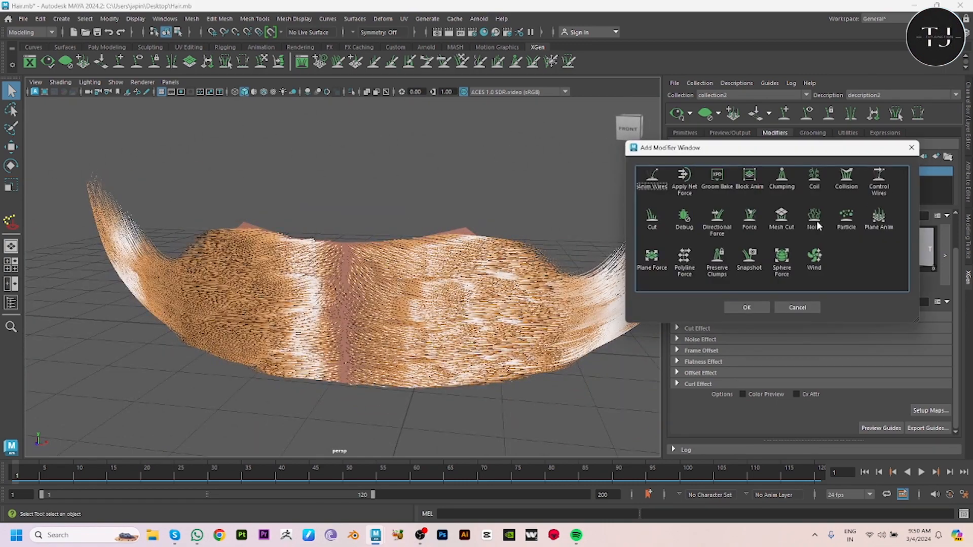
left_click(815, 218)
left_click(747, 307)
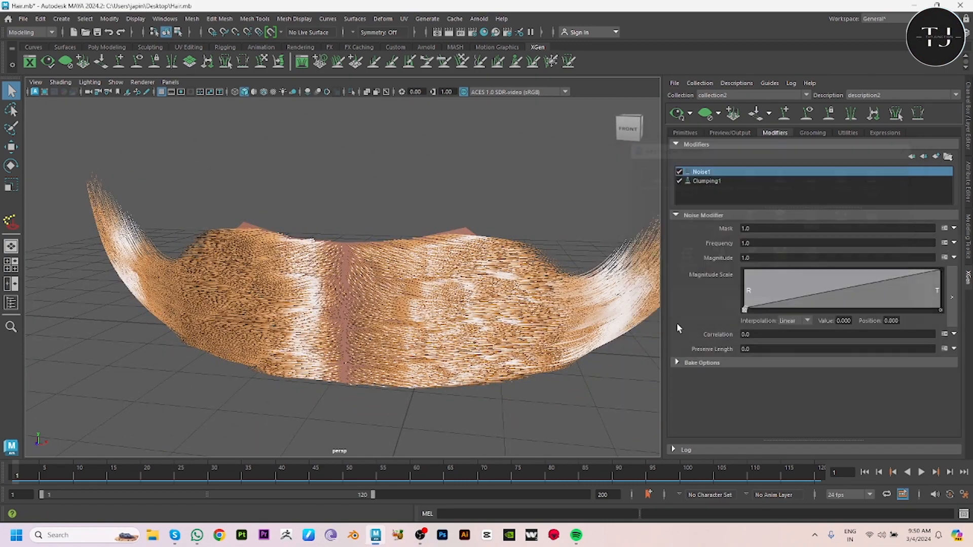
scroll(406, 290, "down", 3)
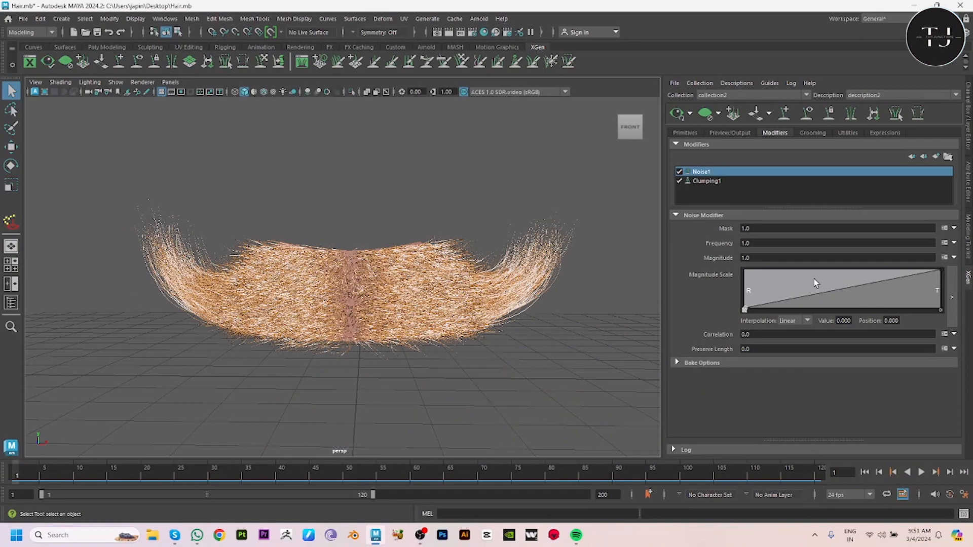
Lower the Noise magnitude scale at the hair tips to about 0.26 and add a Coil modifier, left switched off
left_click_drag(941, 270, 941, 302)
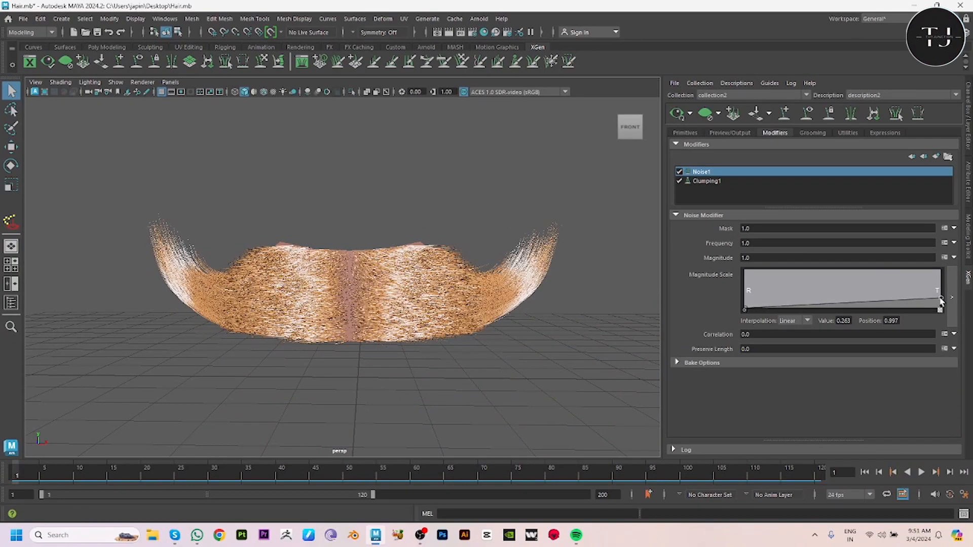
left_click_drag(569, 330, 569, 363, "alt")
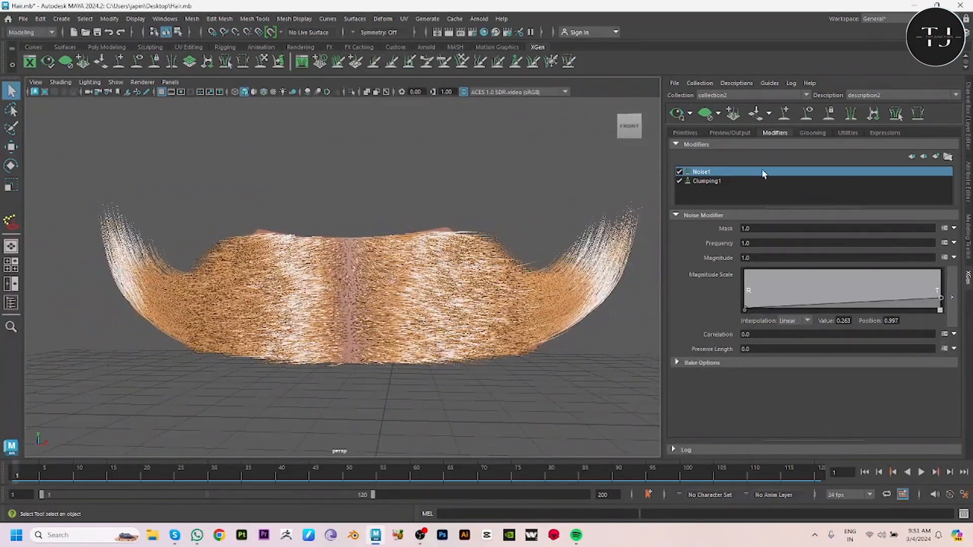
left_click(936, 157)
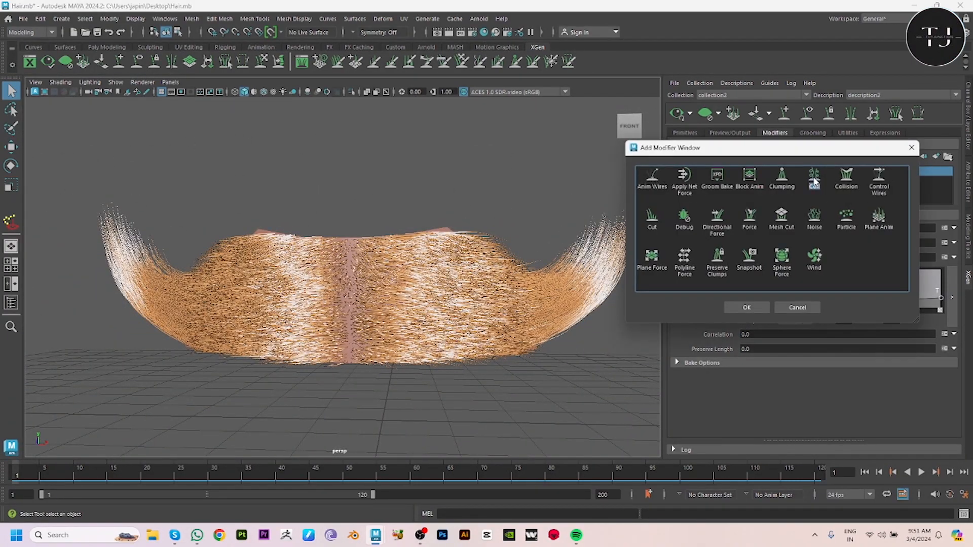
left_click(741, 308)
Hide the lip patch, and show layer1 only briefly to check the moustache against the head
key("ctrl+h")
left_click_drag(608, 374, 469, 385, "alt")
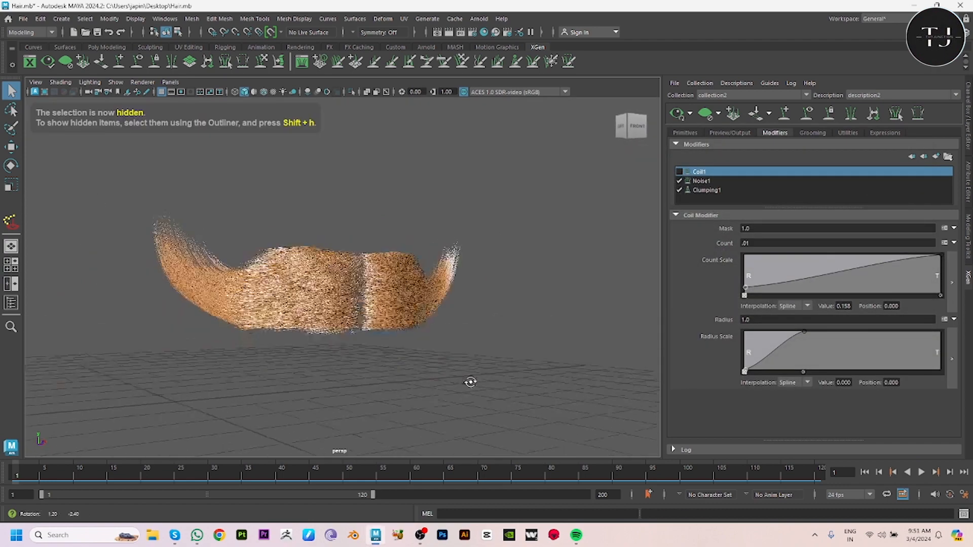
left_click(965, 29)
left_click(836, 398)
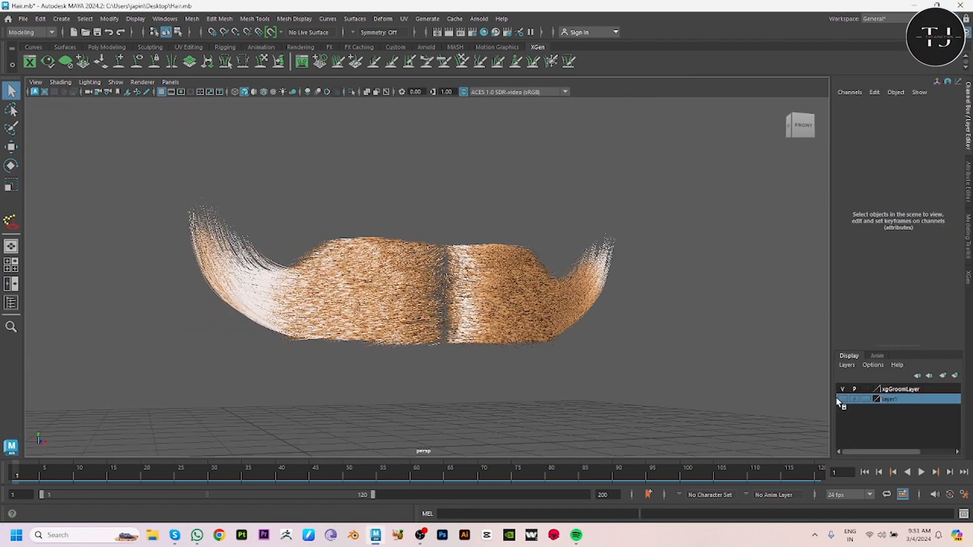
left_click(843, 399)
scroll(534, 328, "down", 7)
left_click_drag(461, 312, 580, 359, "alt")
scroll(580, 358, "up", 4)
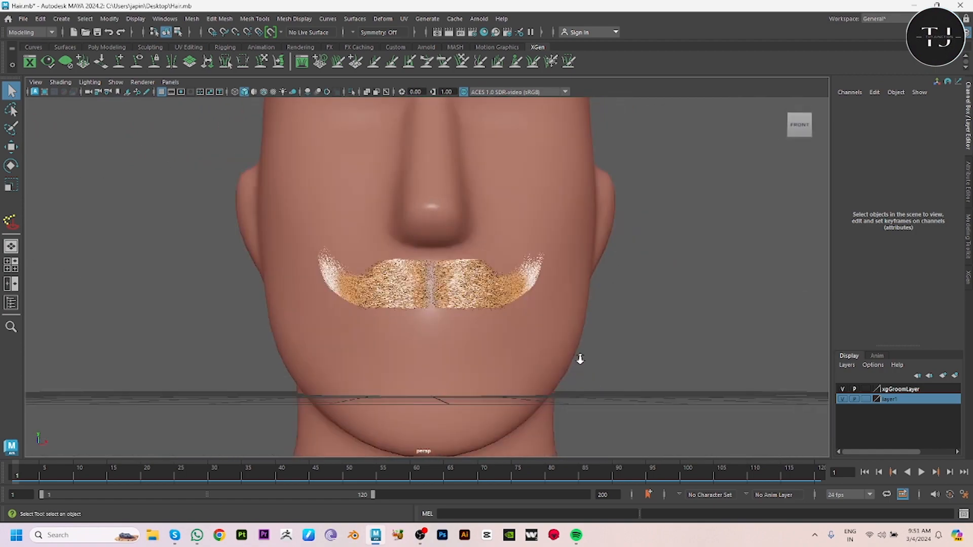
left_click(843, 399)
scroll(572, 352, "up", 3)
left_click_drag(663, 408, 183, 177)
Turn on the guide display of the hair description and select all the moustache guides
left_click(969, 278)
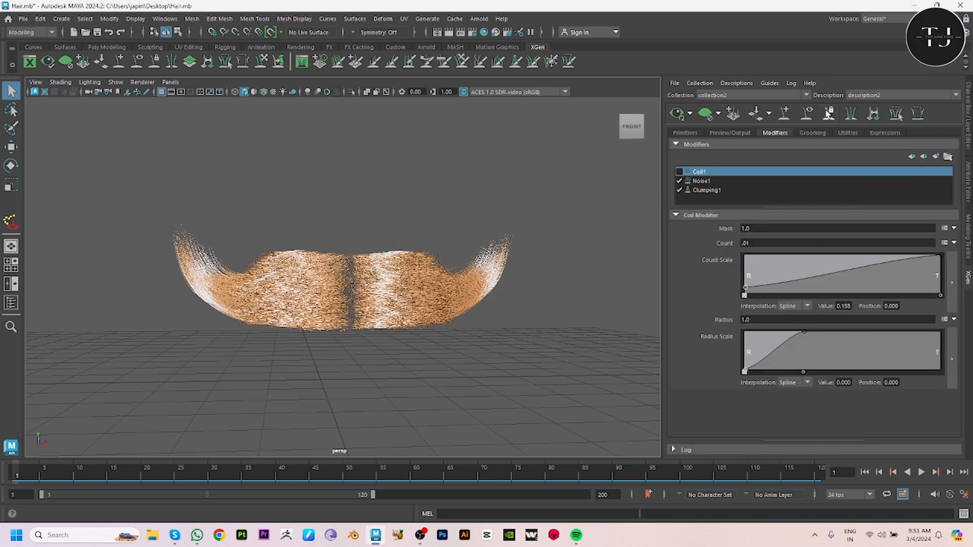
left_click(807, 114)
left_click_drag(516, 391, 69, 177)
scroll(390, 269, "up", 3)
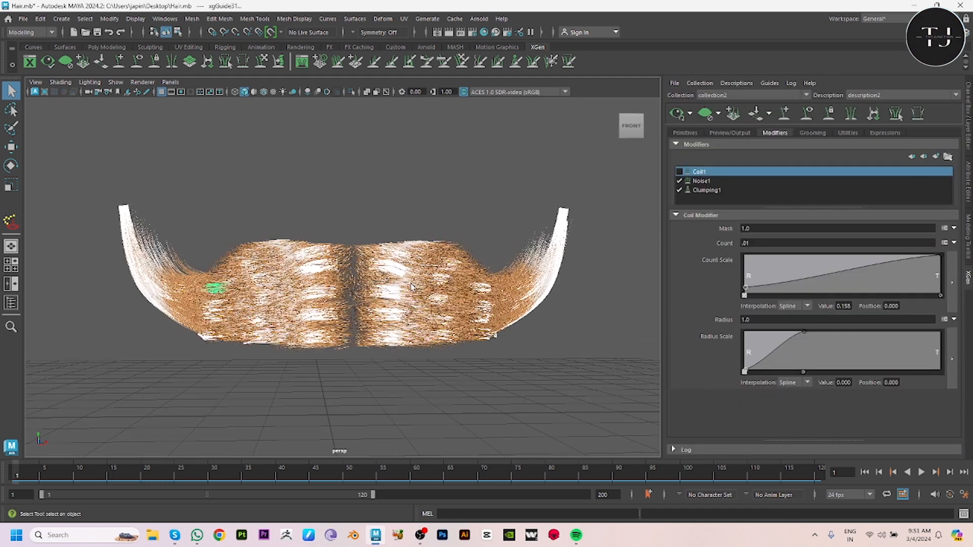
Convert the XGen primitives to polygons with options reset, a 4x4 UV layout and Combine Mesh enabled
left_click(103, 23)
mouse_move(210, 295)
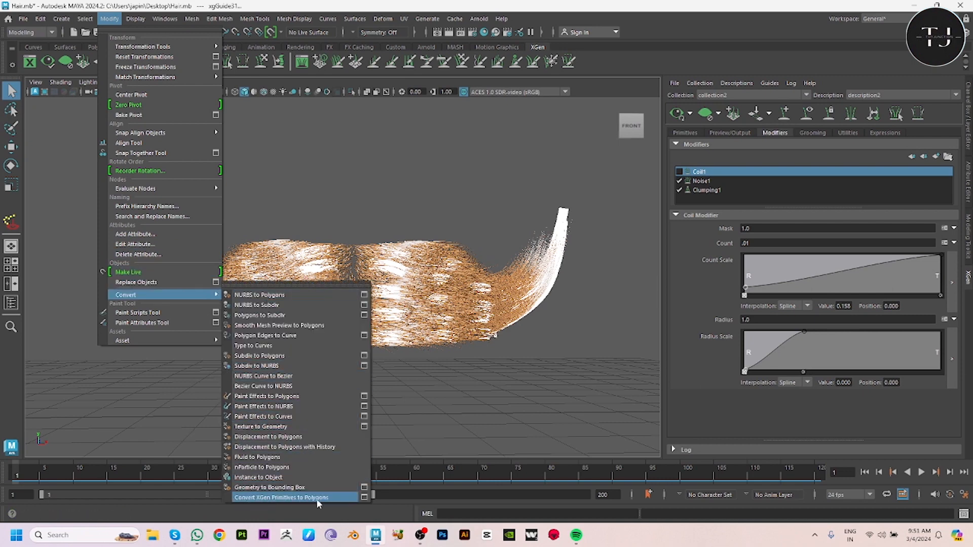
left_click(365, 498)
left_click(356, 129)
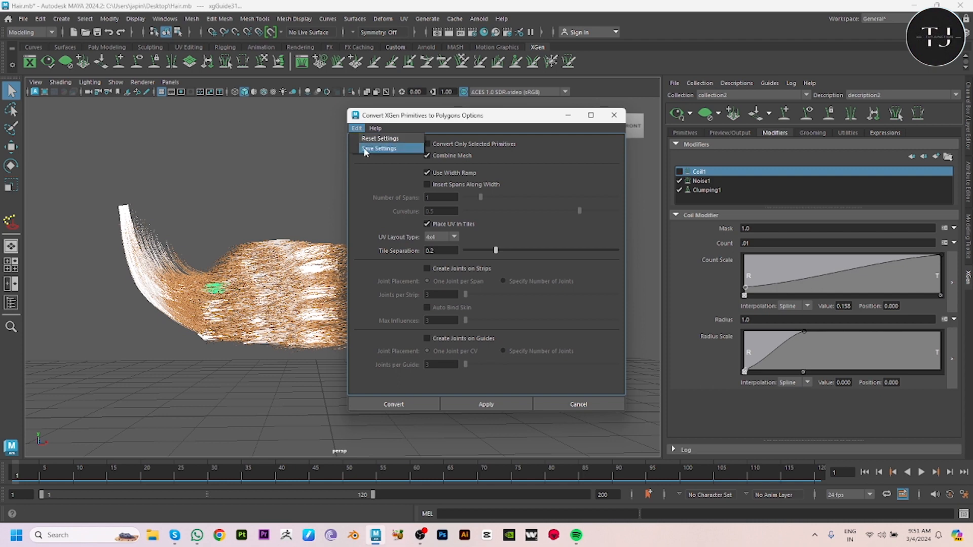
left_click(369, 143)
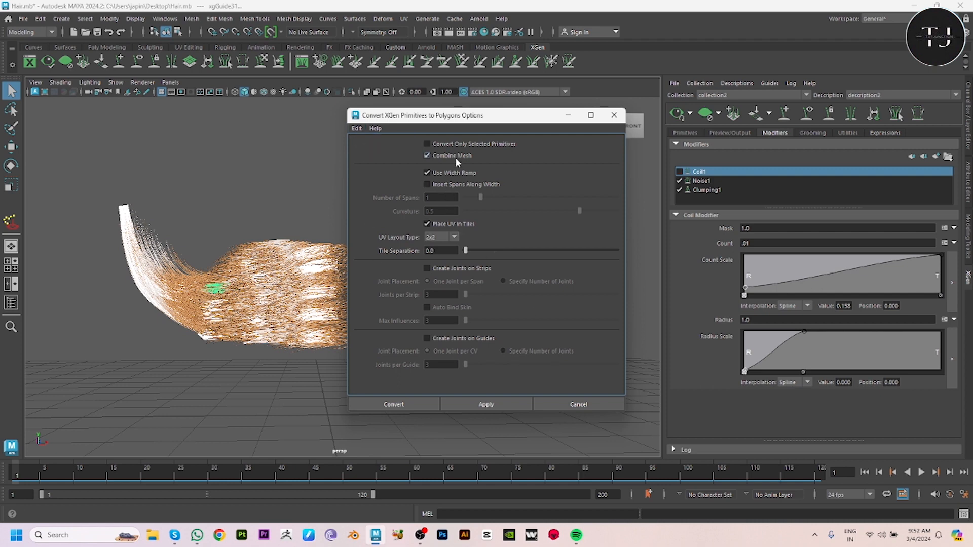
left_click(454, 238)
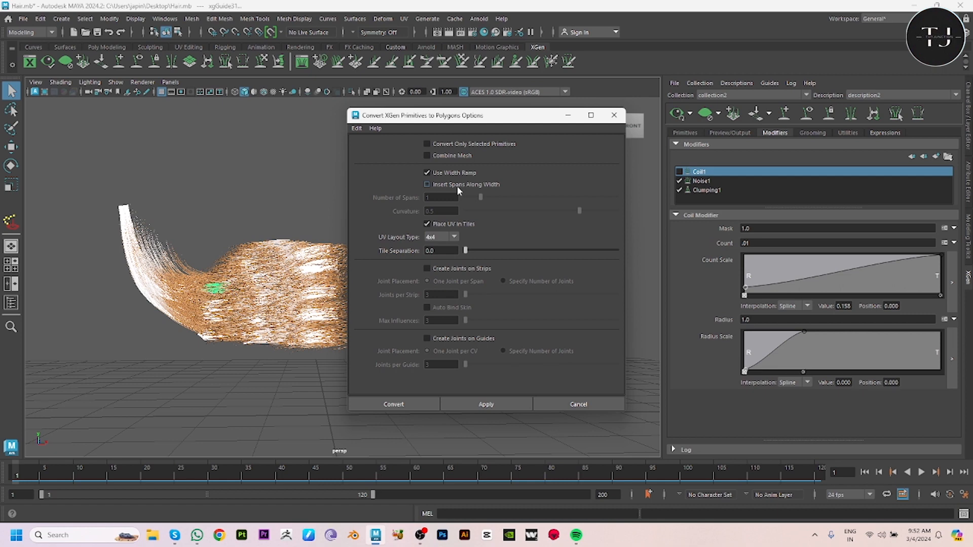
left_click(453, 155)
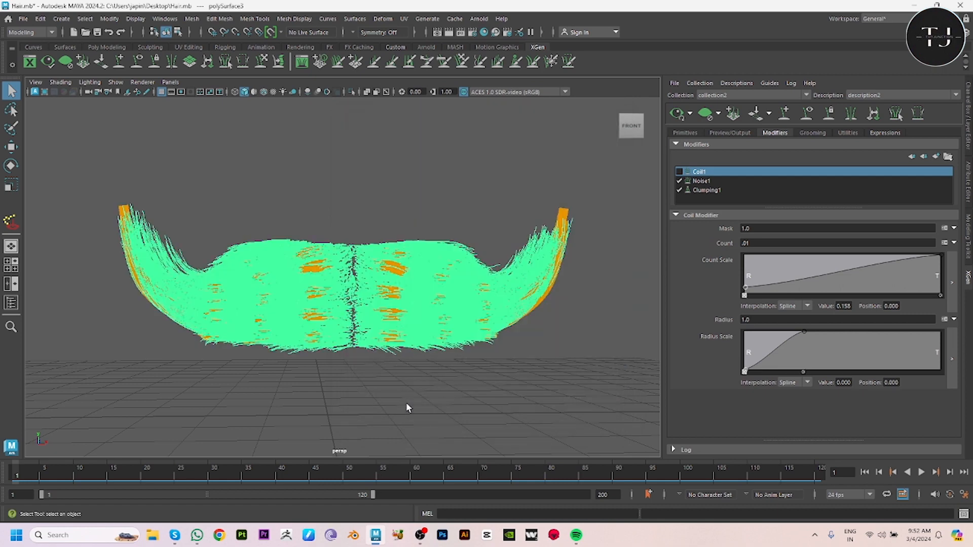
Move the polygon moustache aside along X and remove the original XGen guides with their hair preview
key("w")
right_click_drag(537, 362, 385, 367, "alt")
left_click_drag(359, 365, 139, 366)
left_click(208, 197)
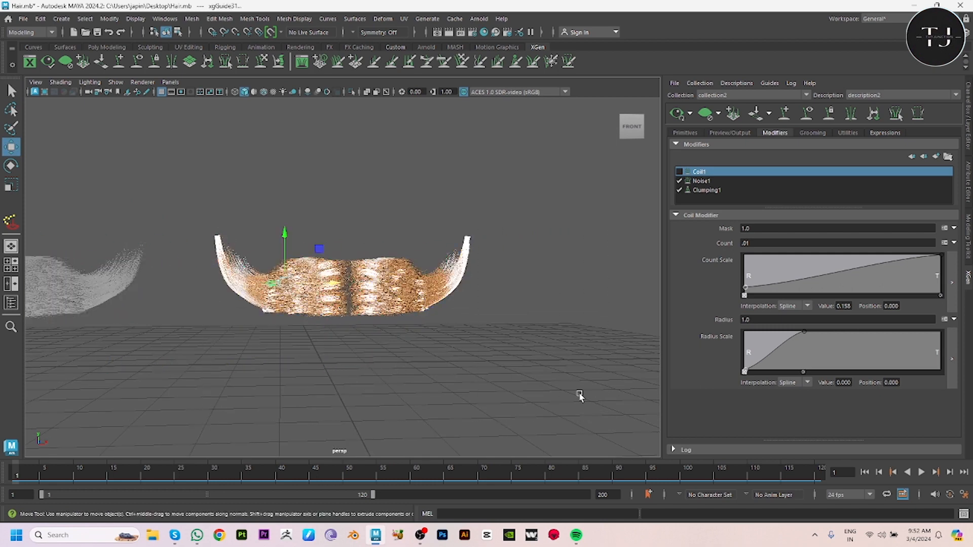
left_click(677, 113)
Bring the polygon moustache back to its place by setting Translate X to 0
left_click(92, 284)
left_click_drag(147, 364, 359, 374)
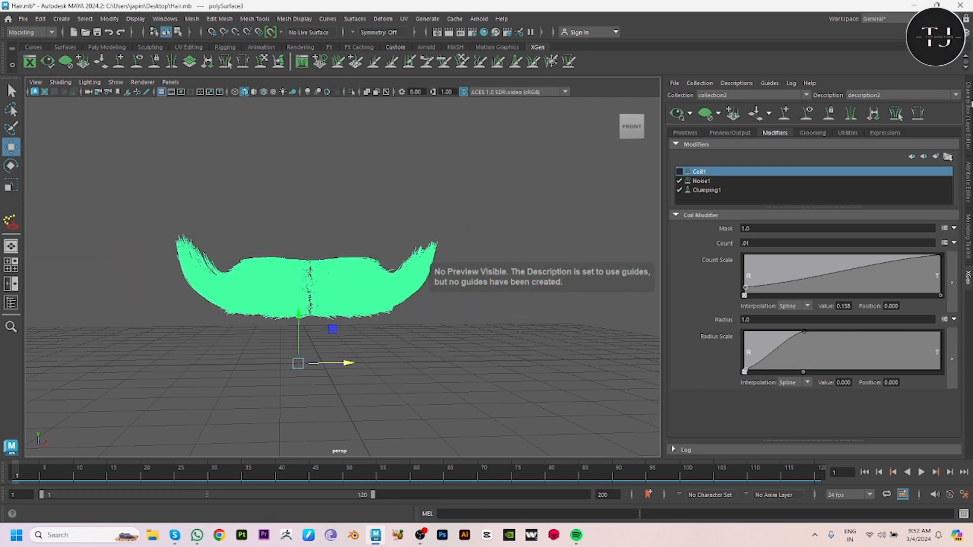
left_click(968, 103)
left_click(943, 112)
type("0")
key("Return")
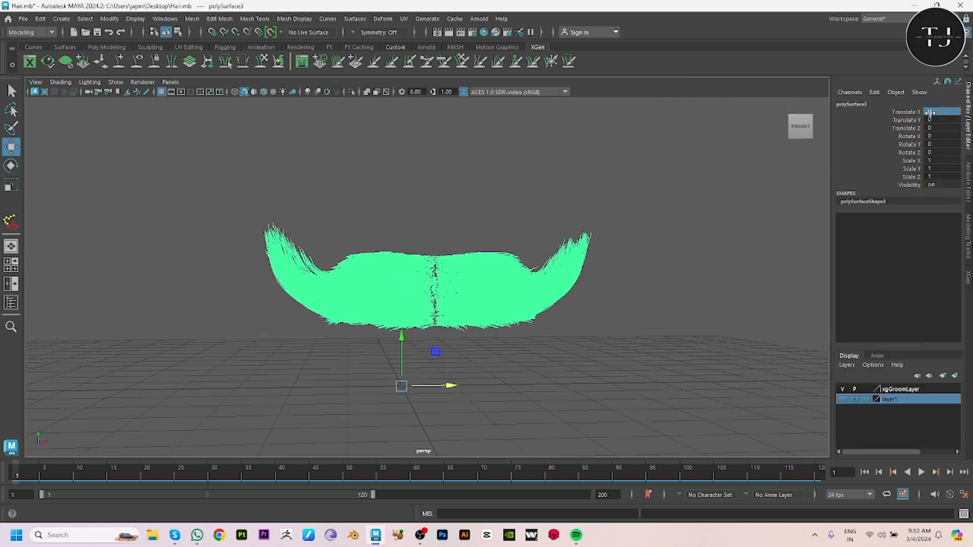
Make layer1 visible so the polygon moustache can be viewed on the head
left_click(686, 282)
scroll(733, 393, "up", 3)
mouse_move(734, 394)
left_mouse_down("alt")
mouse_move(664, 354)
mouse_move(634, 387)
mouse_move(715, 400)
mouse_move(735, 393)
left_mouse_up("alt")
left_click(512, 327)
scroll(470, 331, "down", 5)
left_click(836, 400)
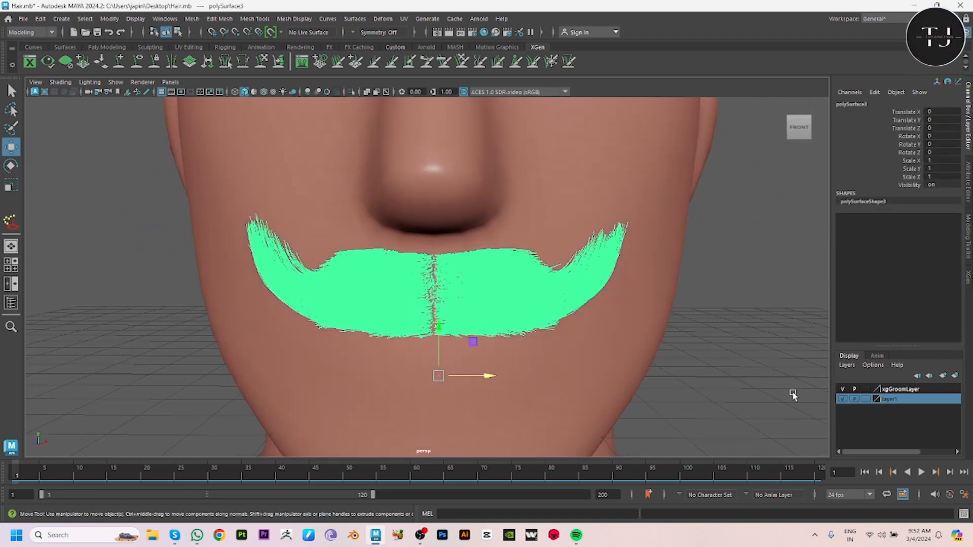
left_click(716, 345)
scroll(473, 315, "up", 8)
left_click_drag(629, 324, 718, 399, "alt")
left_click_drag(561, 332, 549, 325, "alt")
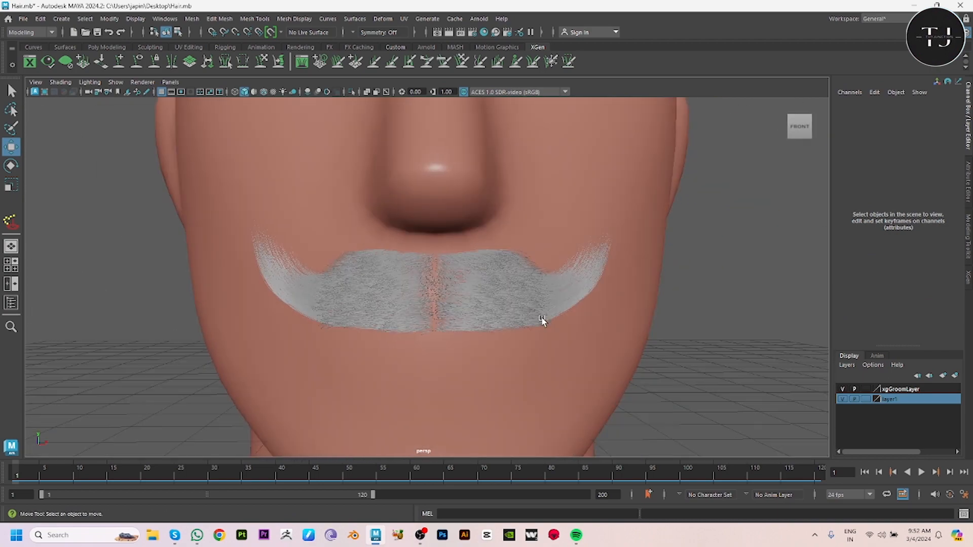
Center the moustache mesh's pivot and scale it up uniformly to about 1.38
left_click(465, 298)
key("r")
left_click(104, 23)
left_click(154, 94)
left_click_drag(435, 276, 523, 287)
Move the moustache back against the face along Z to about -0.136
left_click_drag(673, 306, 337, 318, "alt")
key("w")
left_click(563, 287)
left_click(401, 280)
left_click_drag(391, 279, 398, 279)
Examine from the side and front how the enlarged moustache sits on the face
left_click(370, 355)
left_click_drag(370, 355, 409, 317, "alt")
right_click_drag(408, 317, 533, 282, "alt")
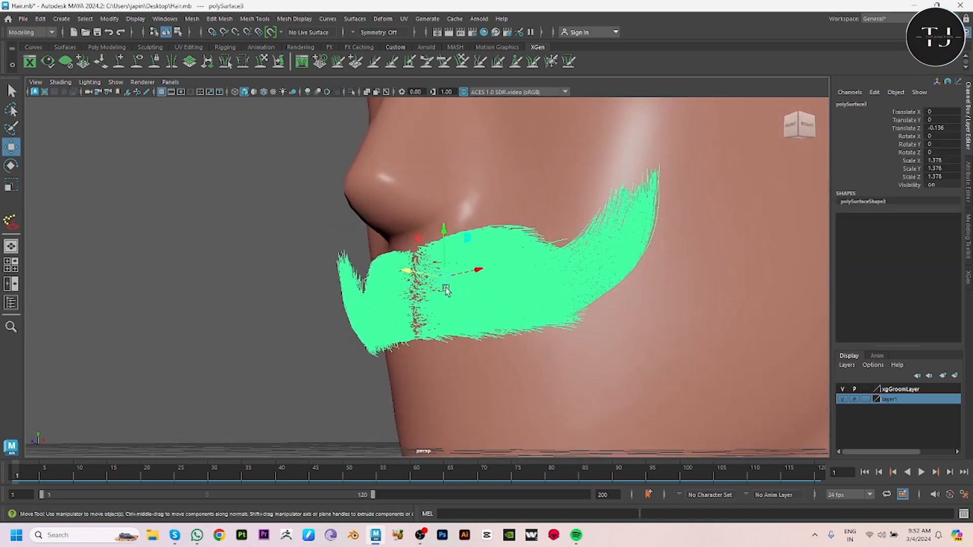
left_click(298, 365)
left_click_drag(297, 364, 374, 373, "alt")
right_click_drag(701, 348, 512, 314, "alt")
left_click_drag(512, 314, 474, 319, "alt")
scroll(492, 312, "down", 4)
scroll(512, 330, "up", 5)
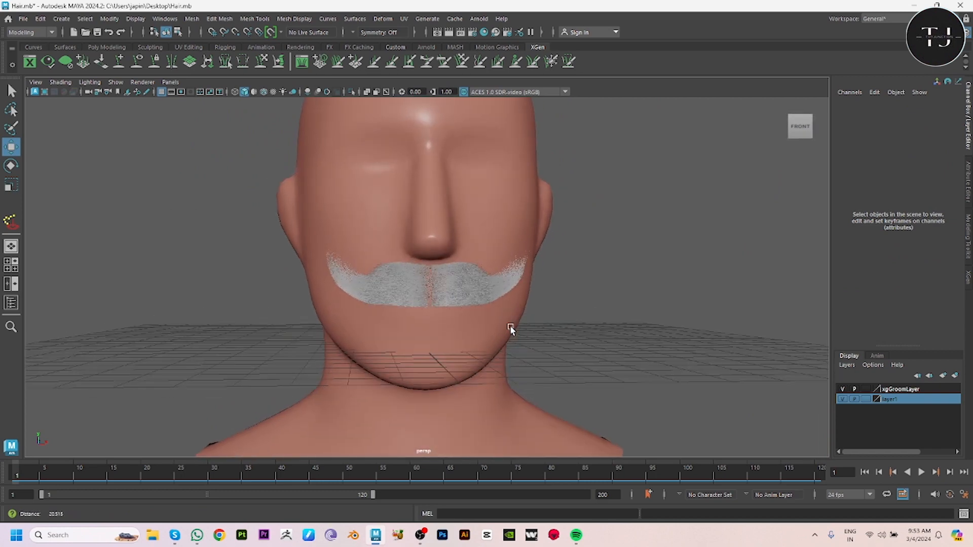
Assign a new Lambert material to the head mesh and darken its color to grey
left_click(404, 300)
scroll(463, 356, "up", 3)
left_click(463, 356)
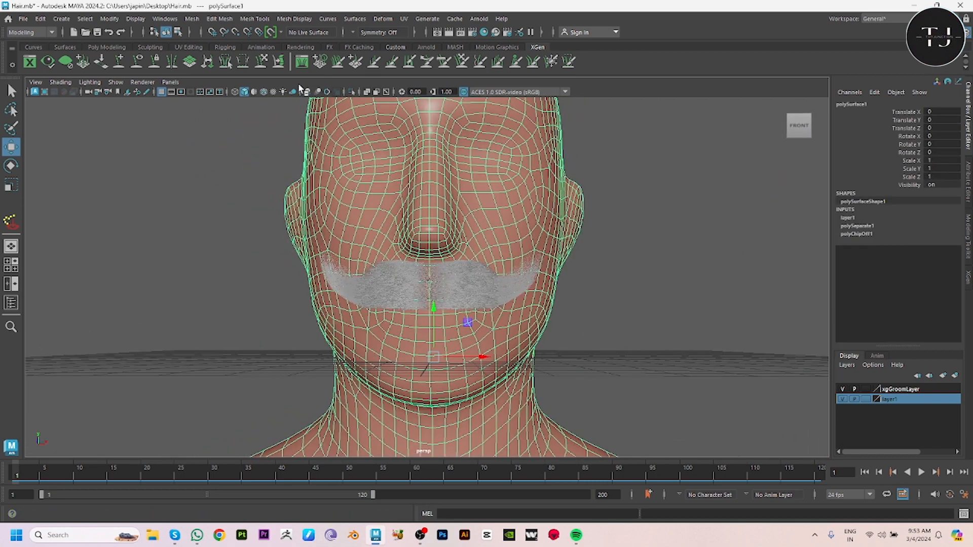
left_click(302, 49)
left_click(228, 63)
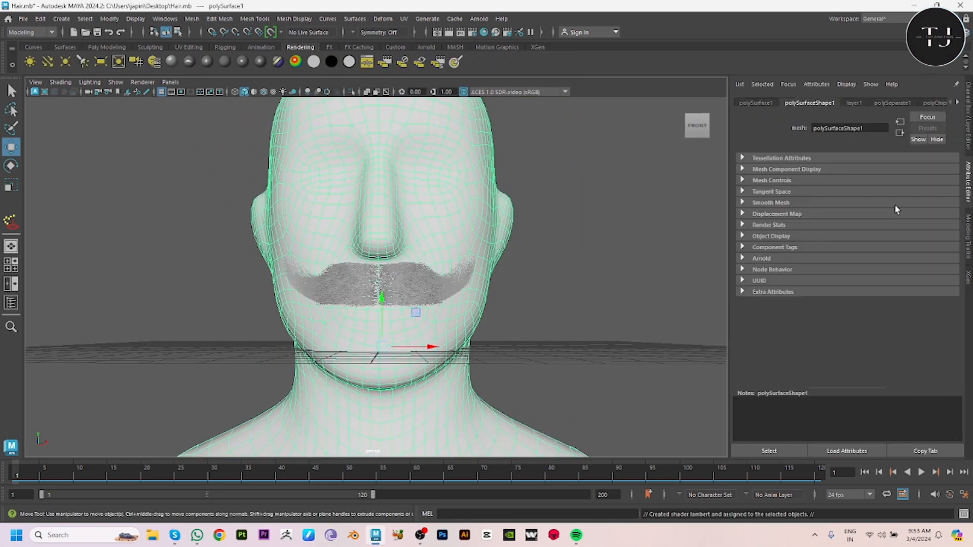
left_click(955, 103)
left_click(915, 154)
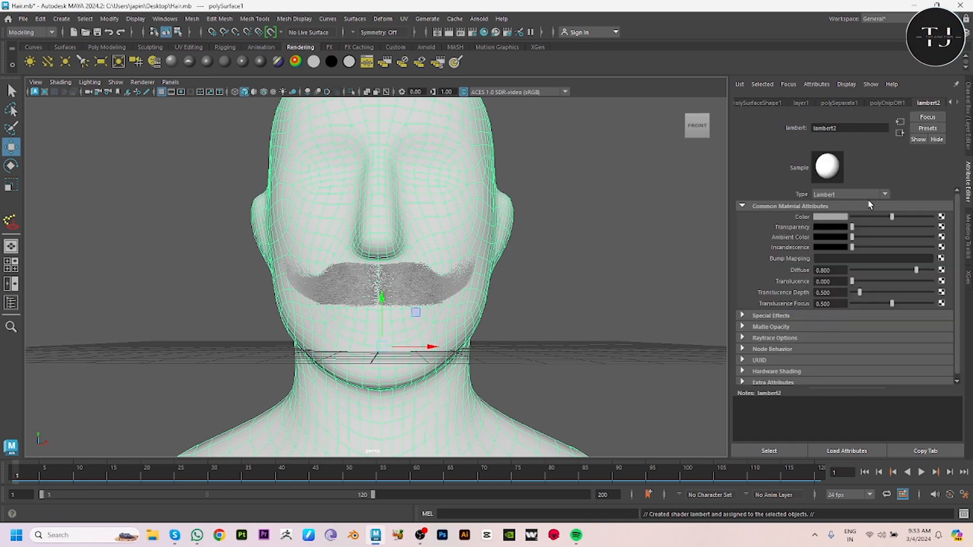
left_click_drag(879, 216, 868, 219)
left_click(623, 322)
Assign another new Lambert material to the moustache and darken its color to near black
left_click_drag(623, 321, 412, 304, "alt")
left_click(447, 307)
scroll(447, 307, "up", 2)
left_click(225, 62)
left_click_drag(892, 217, 867, 219)
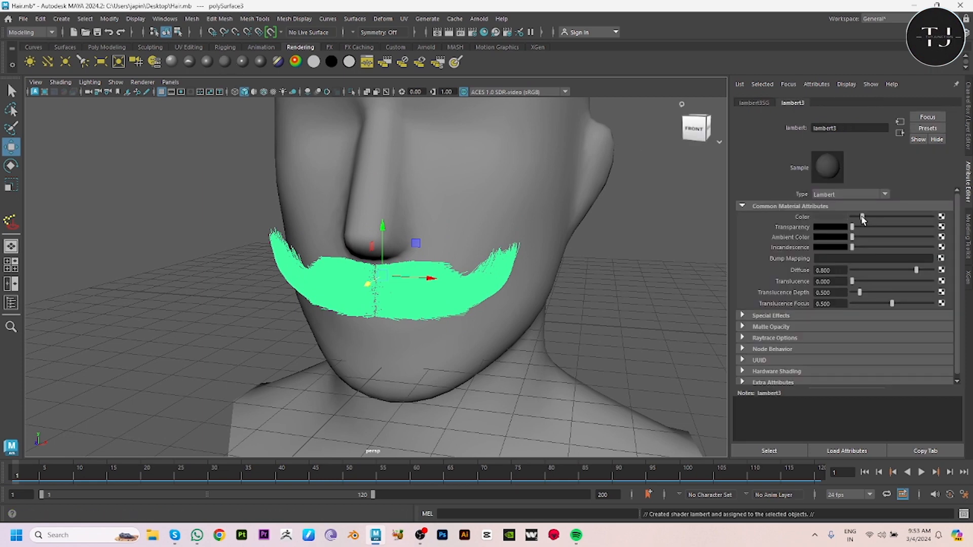
left_click(608, 314)
Export the head and moustache meshes together as an FBX file named haair on the Desktop
left_click_drag(527, 314, 562, 325, "alt")
scroll(352, 330, "down", 3)
left_click_drag(542, 352, 338, 260)
key("4")
key("f")
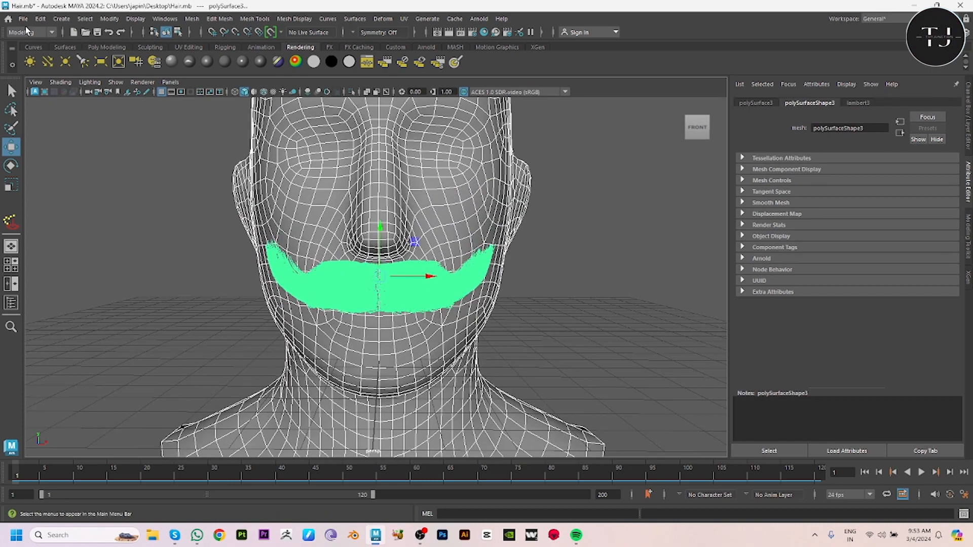
left_click(23, 19)
left_click(109, 155)
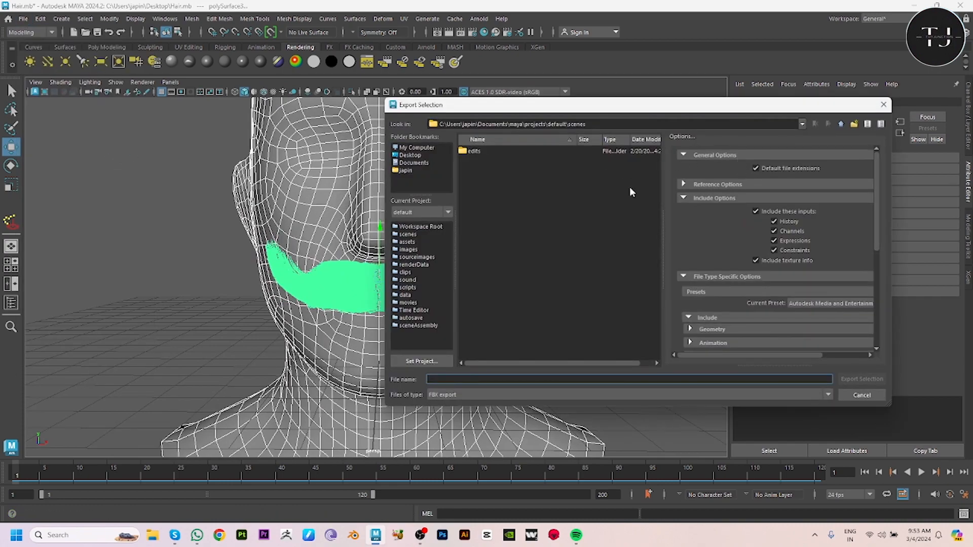
left_click(411, 155)
left_click(633, 379)
type("hair")
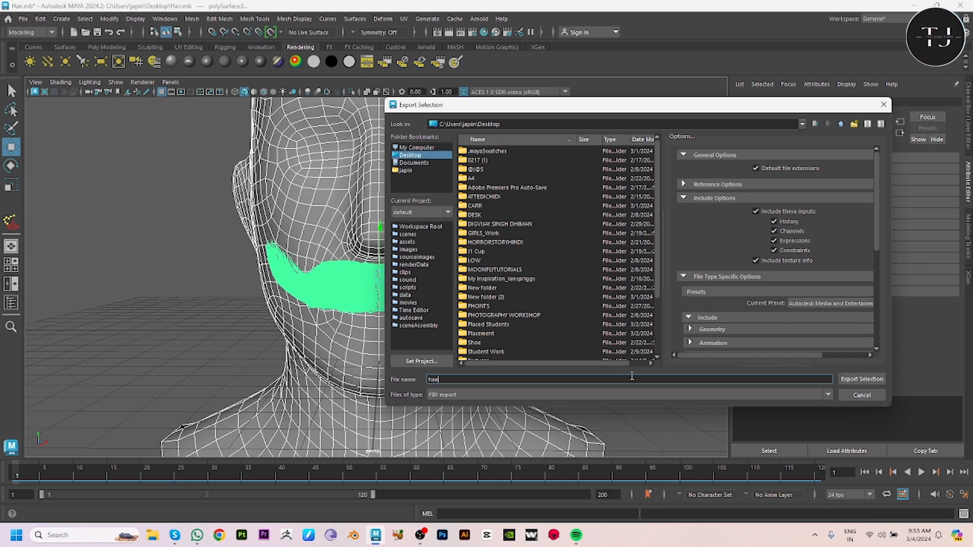
left_click(854, 380)
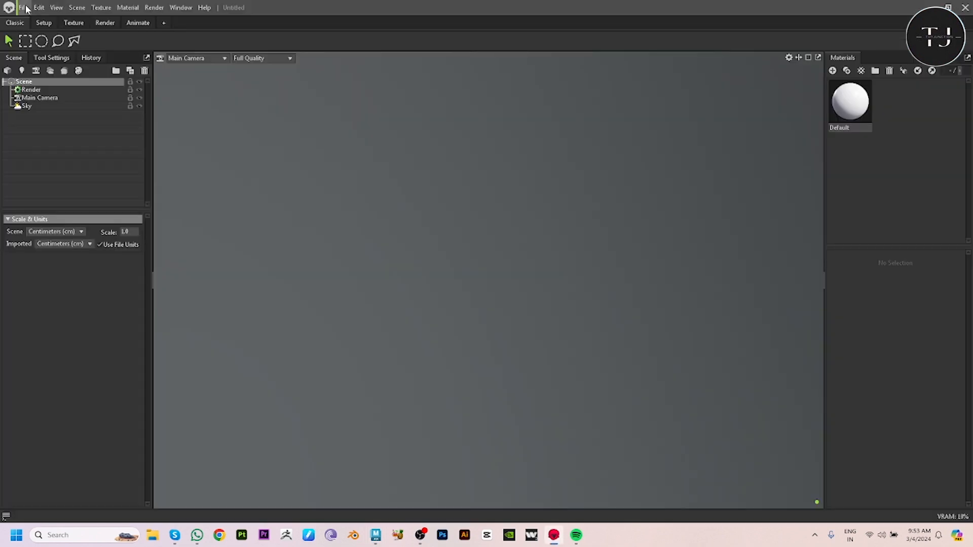
In Marmoset Toolbag, import haair.fbx from the Desktop into the empty scene
left_click(24, 7)
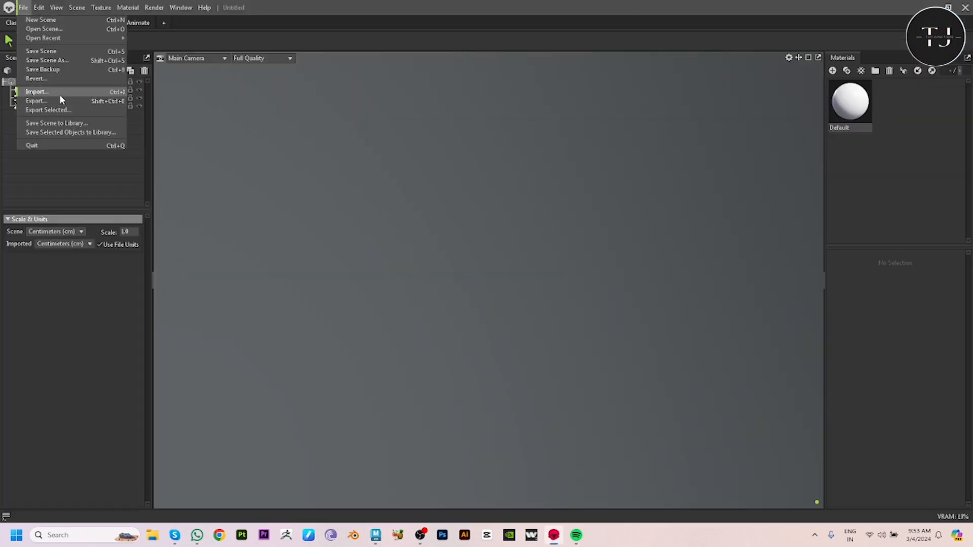
left_click(59, 93)
left_click(31, 120)
scroll(244, 195, "down", 1)
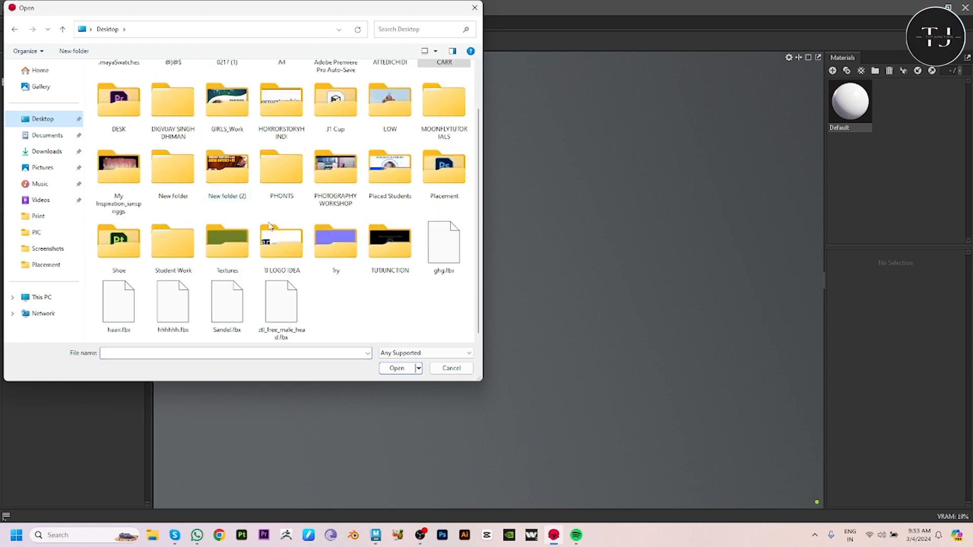
double_click(133, 310)
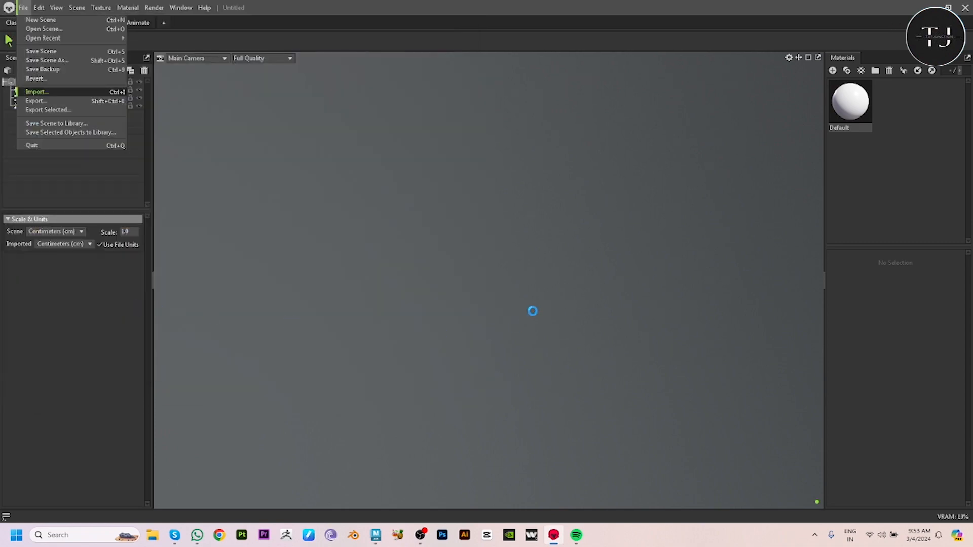
Examine the imported moustache up close on the head model
scroll(501, 282, "up", 6)
left_click_drag(564, 259, 272, 220)
scroll(272, 220, "down", 4)
middle_click_drag(404, 187, 442, 311)
scroll(442, 311, "up", 4)
scroll(443, 312, "up", 1)
left_click(448, 205)
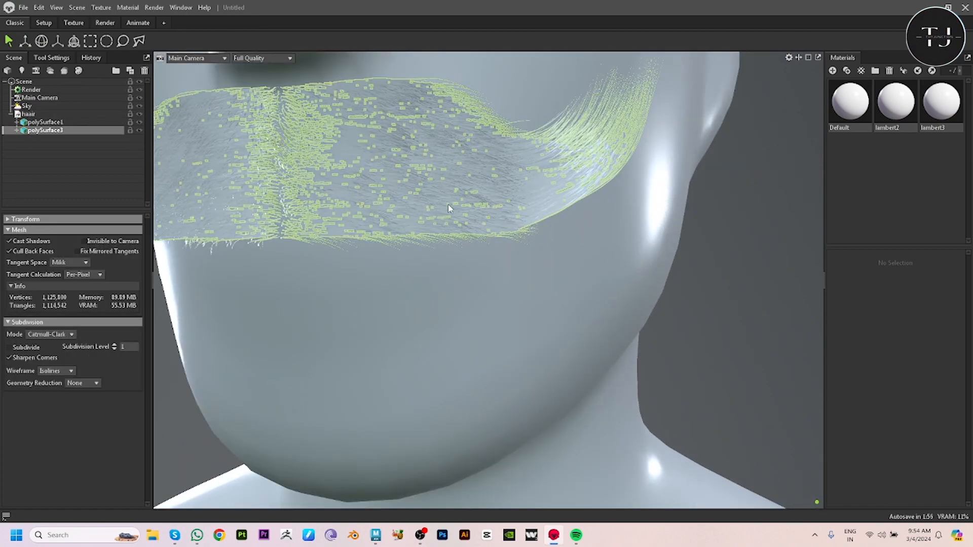
scroll(448, 205, "down", 2)
middle_click_drag(357, 202, 403, 260)
left_click_drag(403, 260, 415, 279)
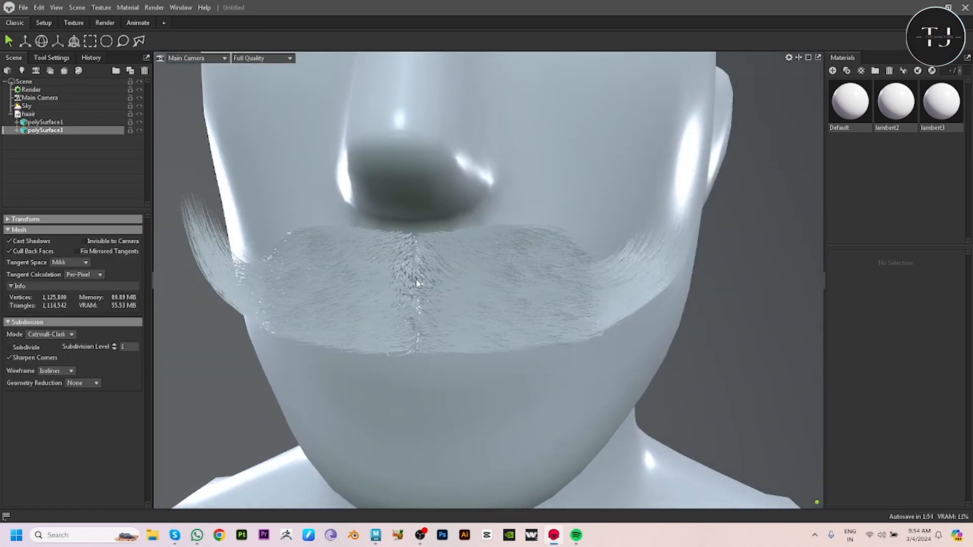
Set the albedo color of the moustache's lambert3 material to near black, RGB 24, 24, 24
double_click(511, 320)
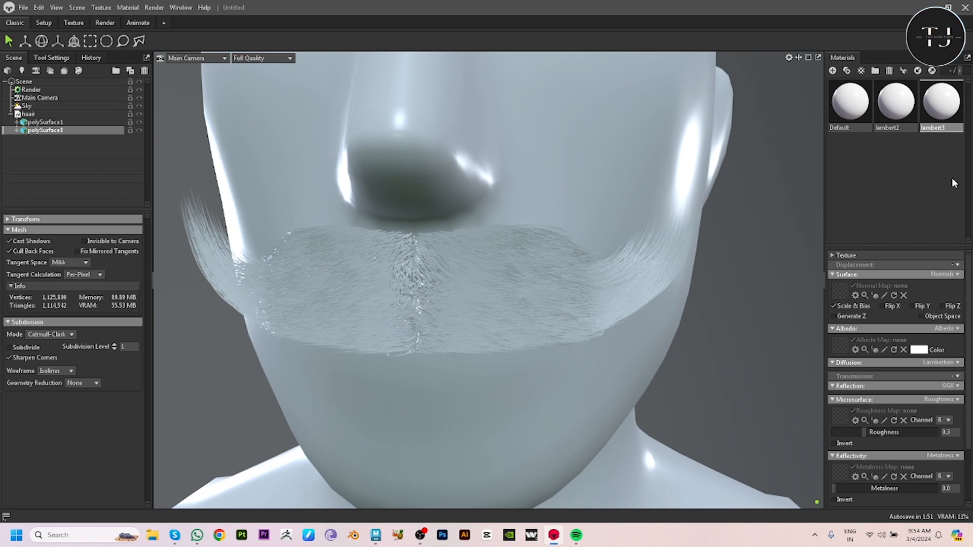
left_click(919, 349)
left_click_drag(432, 260, 355, 310)
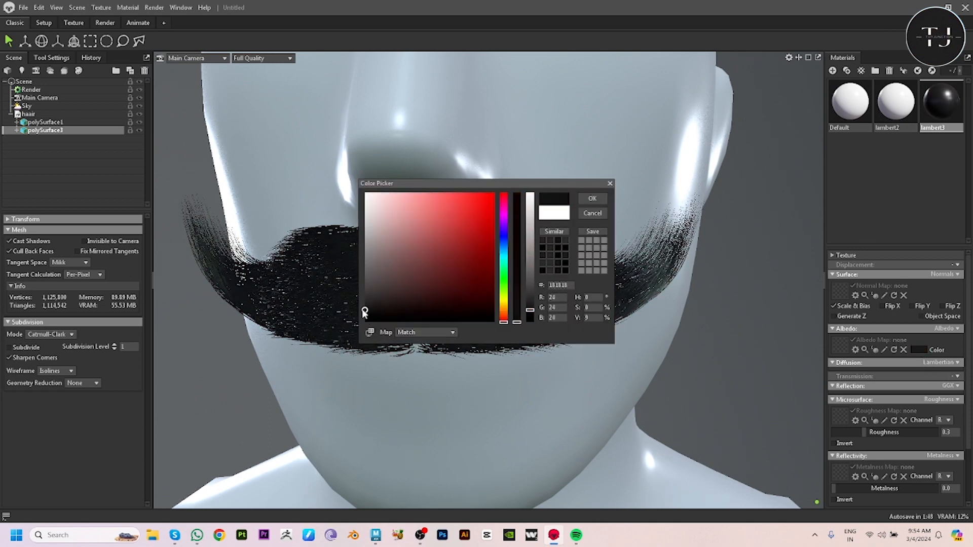
left_click(600, 196)
Examine the darkened moustache hairs from several angles, near and far
scroll(558, 268, "down", 5)
left_click_drag(498, 280, 606, 282, "alt")
right_click_drag(606, 281, 700, 308, "alt")
middle_click_drag(699, 307, 406, 460, "alt")
right_click_drag(407, 460, 587, 391, "alt")
left_click_drag(586, 391, 628, 382, "alt")
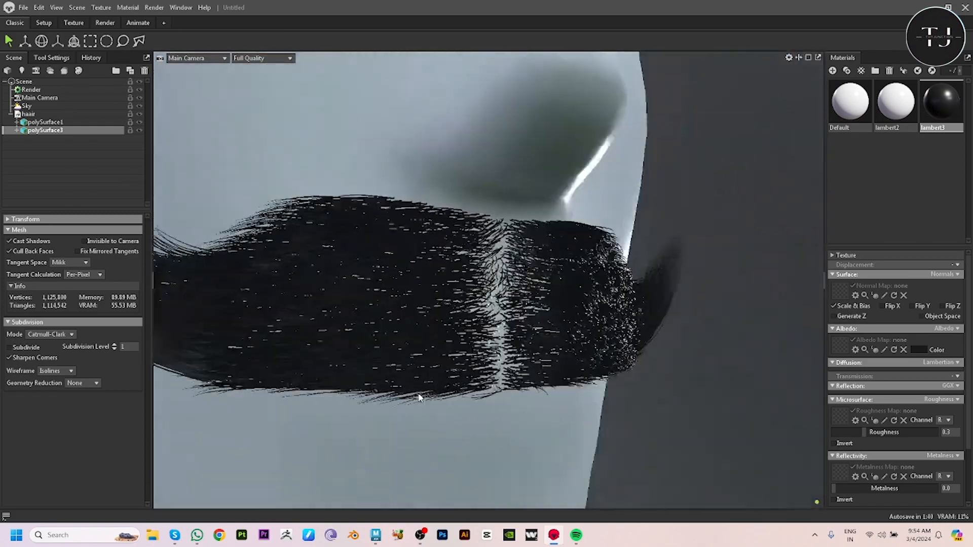
scroll(598, 371, "up", 2)
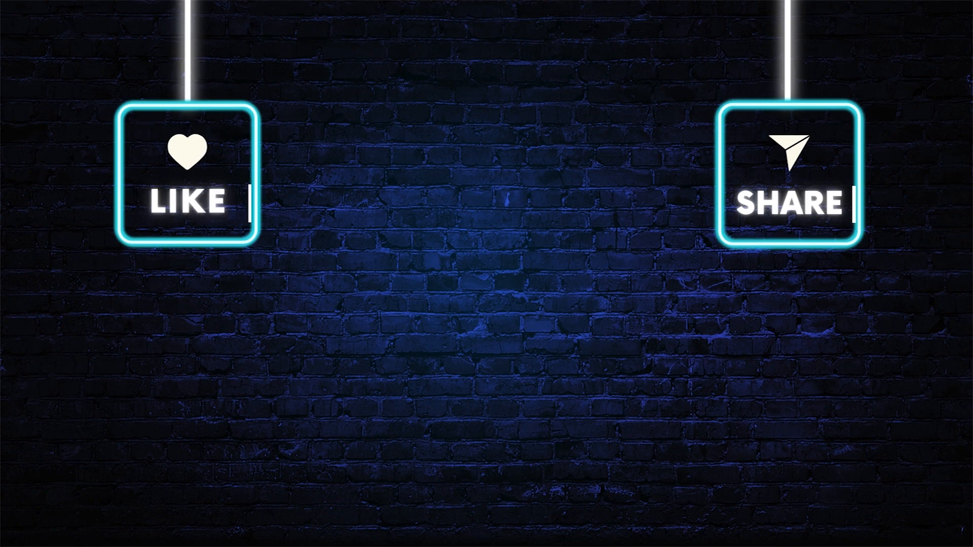